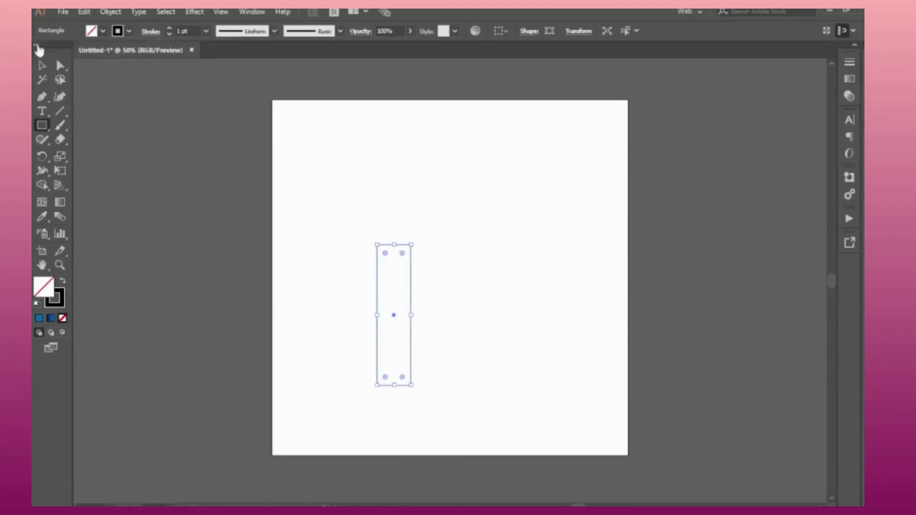
Draw a circle about 404 px in diameter over the rectangle's upper part, aligning its left edge with the rectangle's left edge.
click(42, 65)
click(164, 143)
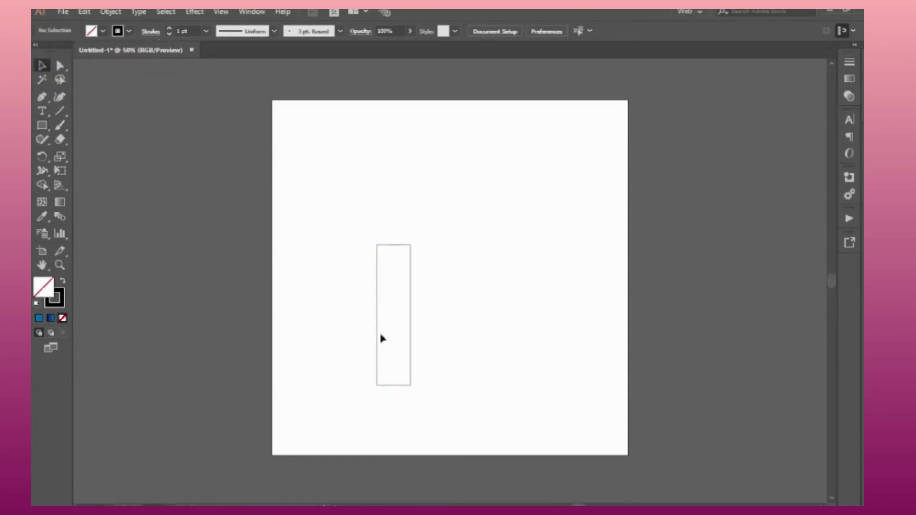
click(42, 125)
click(92, 153)
drag(396, 190, 517, 312)
drag(459, 254, 437, 257)
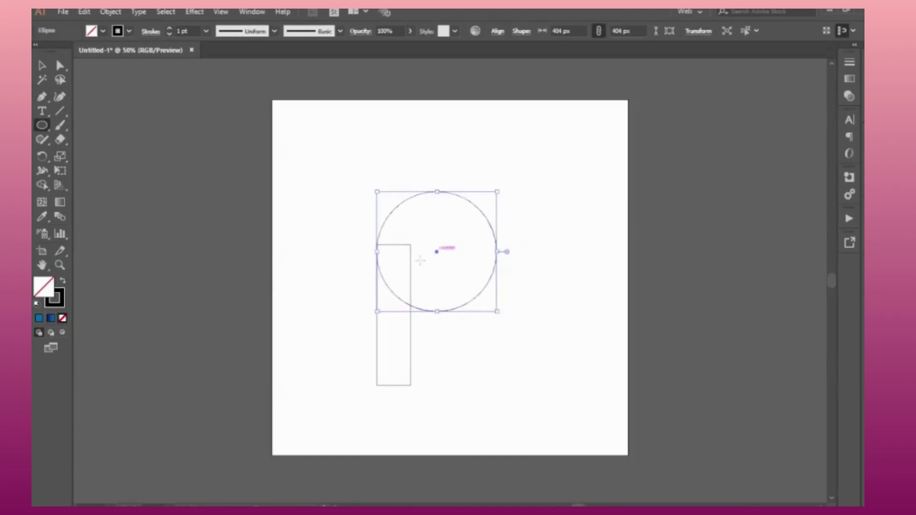
Enlarge the circle slightly in proportion, keeping its left edge in line with the rectangle.
key(ctrl+1)
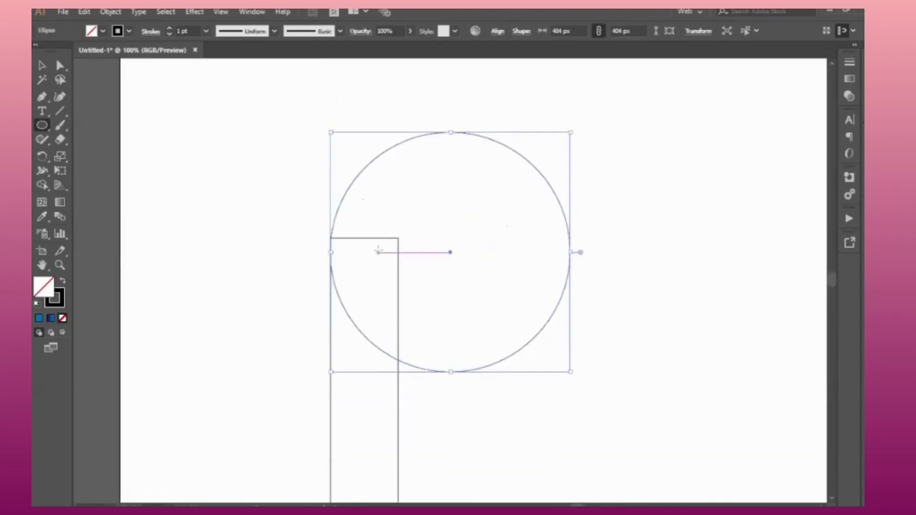
click(42, 66)
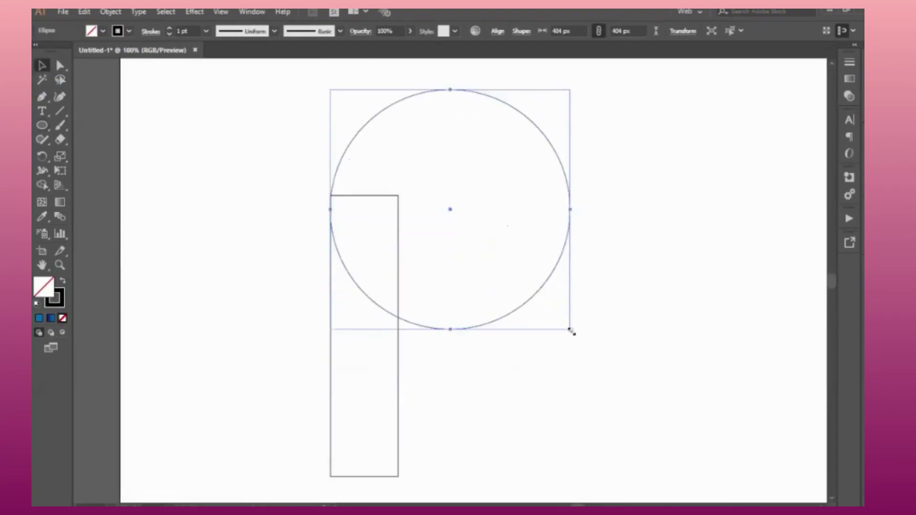
drag(572, 331, 578, 342)
click(464, 240)
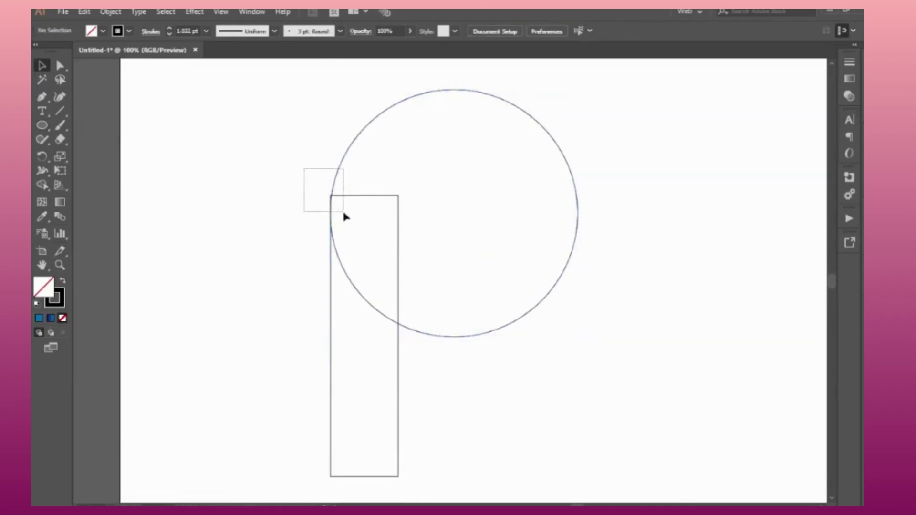
Nudge the rectangle slightly down, keeping its left edge aligned with the circle's left edge.
drag(343, 213, 344, 214)
click(715, 262)
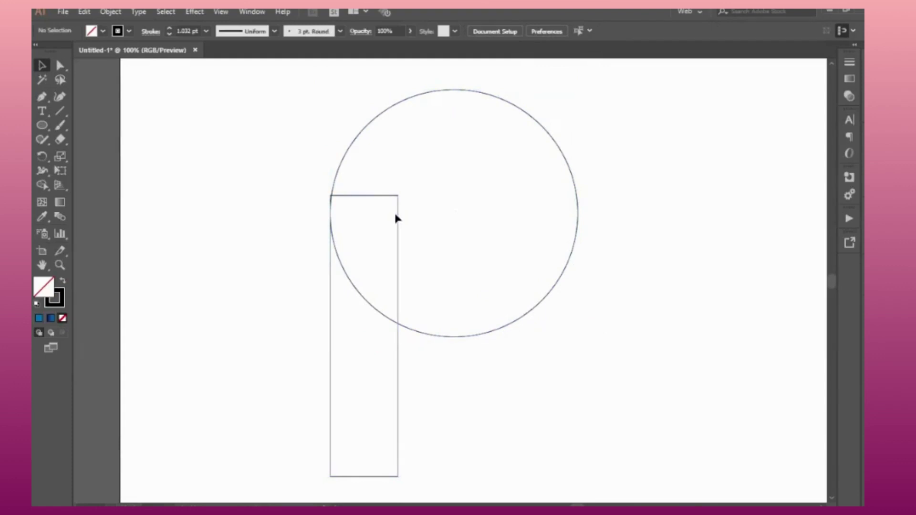
click(398, 219)
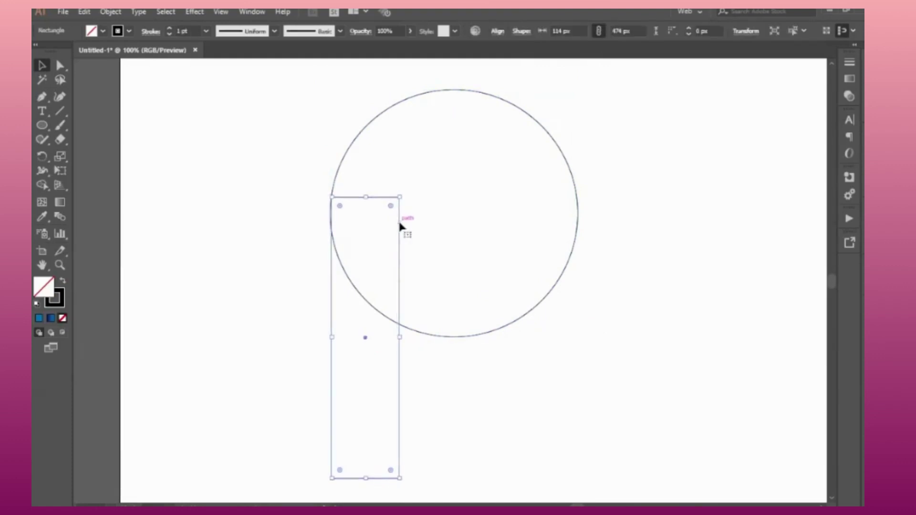
click(310, 211)
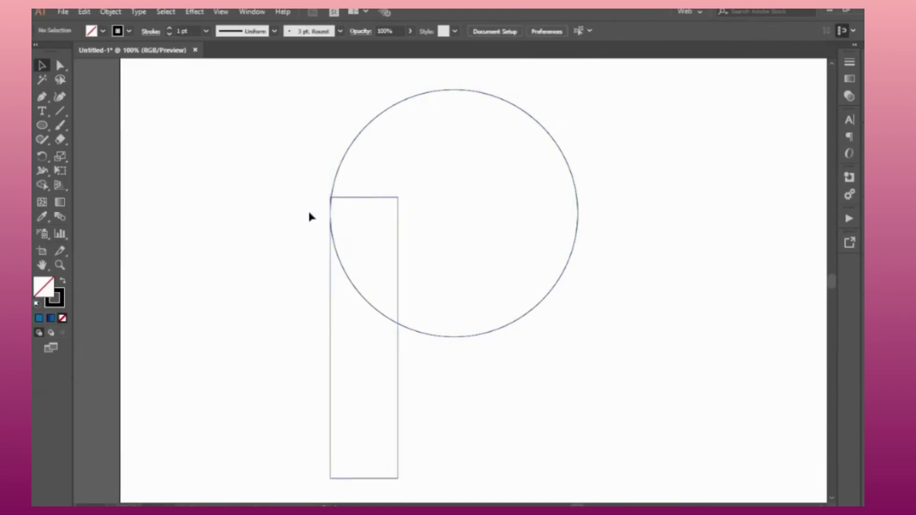
click(399, 235)
click(302, 266)
drag(298, 267, 514, 94)
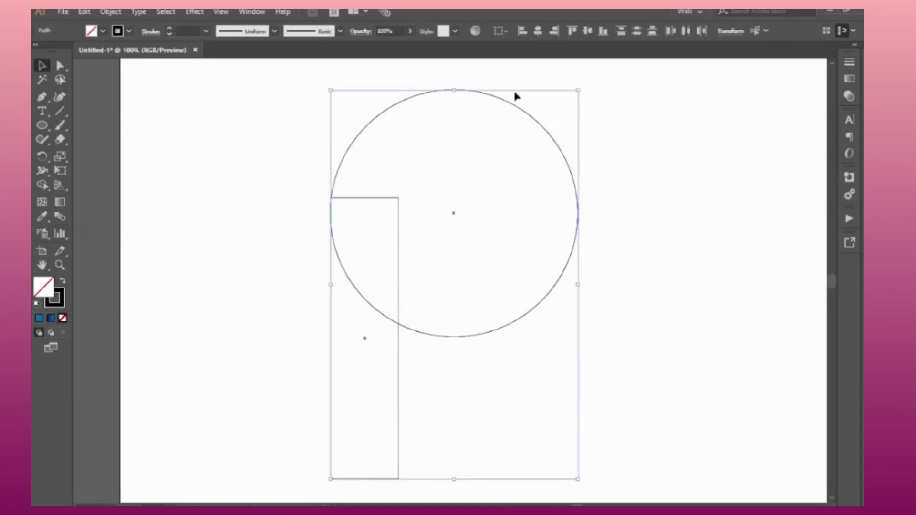
click(634, 179)
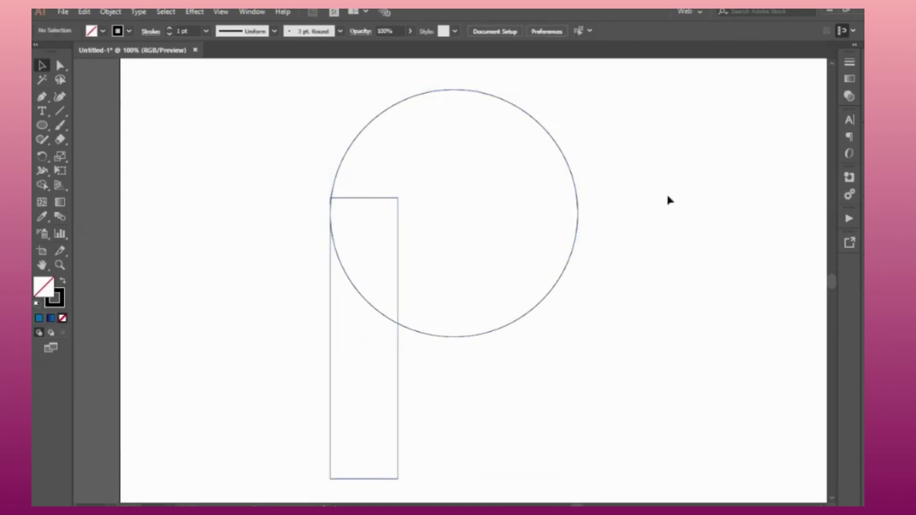
Draw a second circle about 226 px in diameter and place it inside the large circle, touching its top edge.
click(42, 125)
drag(205, 197, 276, 332)
drag(270, 264, 454, 158)
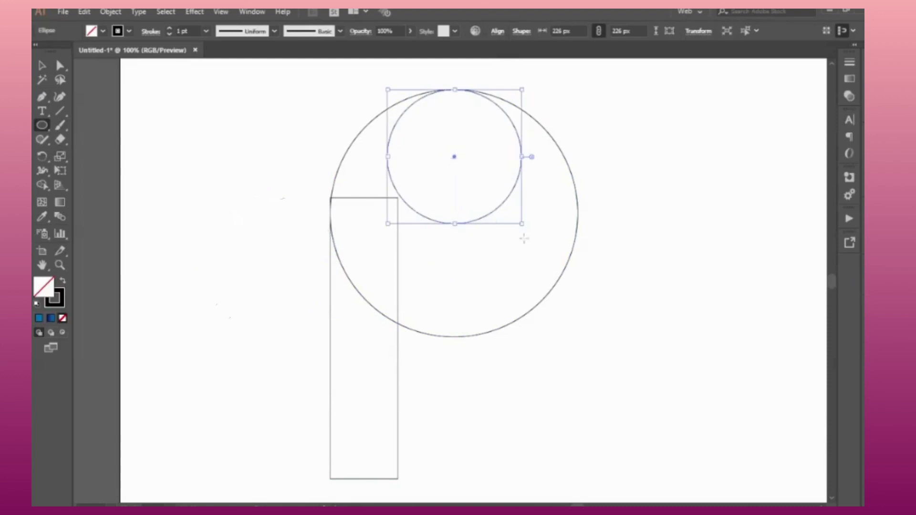
Enlarge the inner circle to about 277 px in diameter, keeping its top edge on the large circle's top.
drag(525, 223, 547, 256)
drag(471, 167, 453, 174)
click(42, 66)
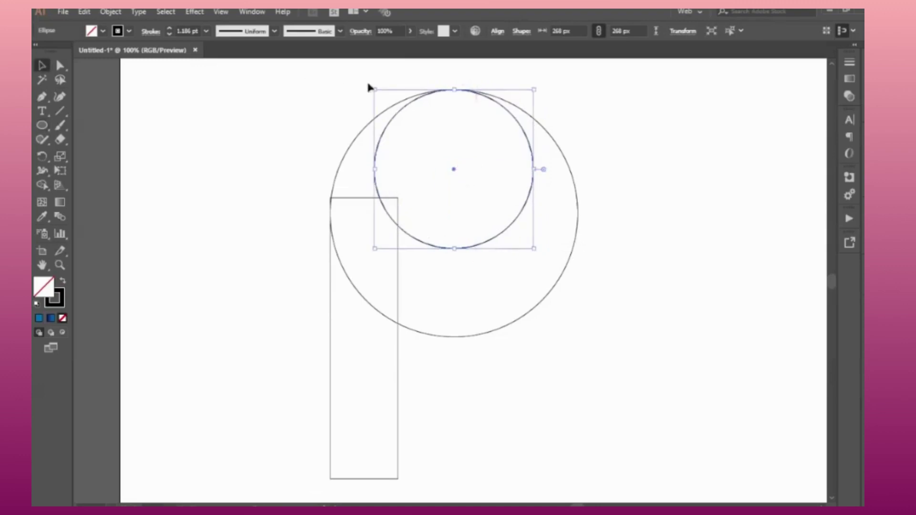
drag(369, 86, 501, 110)
click(671, 152)
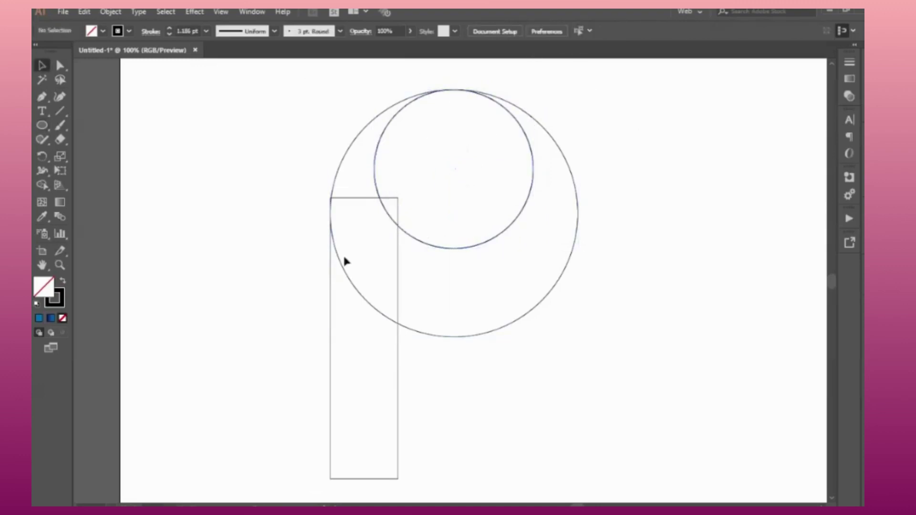
click(452, 250)
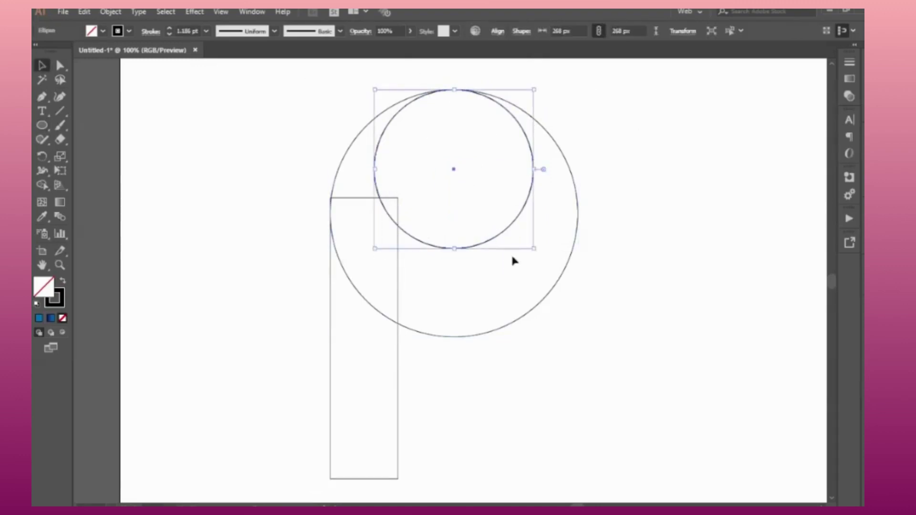
drag(534, 248, 539, 254)
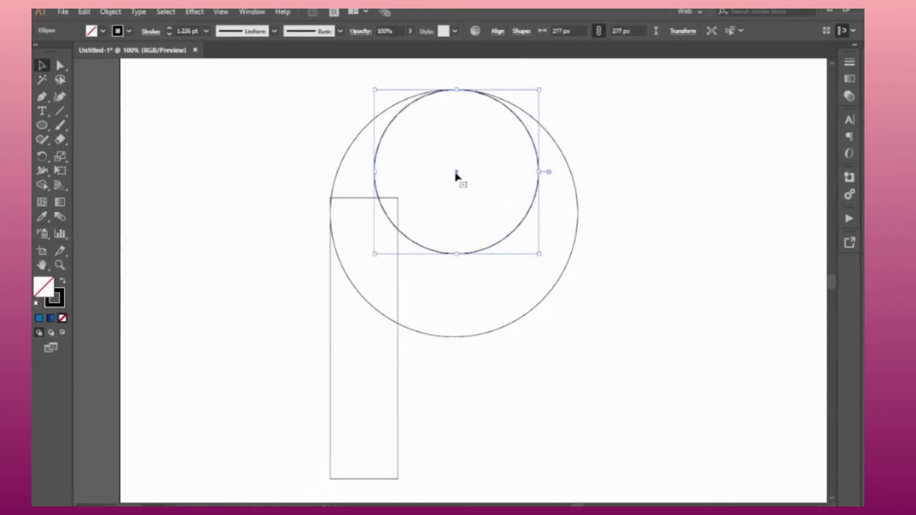
Center the two circles horizontally on each other and move the rectangle back onto the large circle's left edge.
shift+click(535, 120)
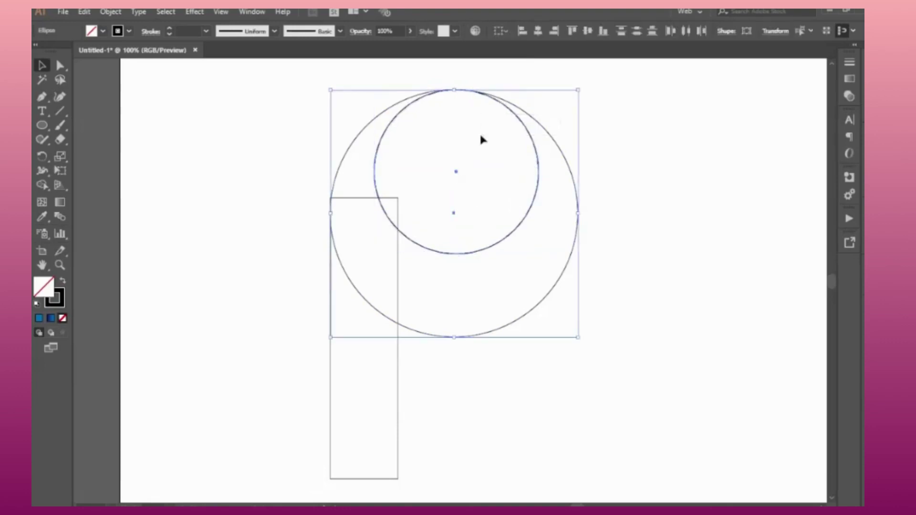
click(538, 33)
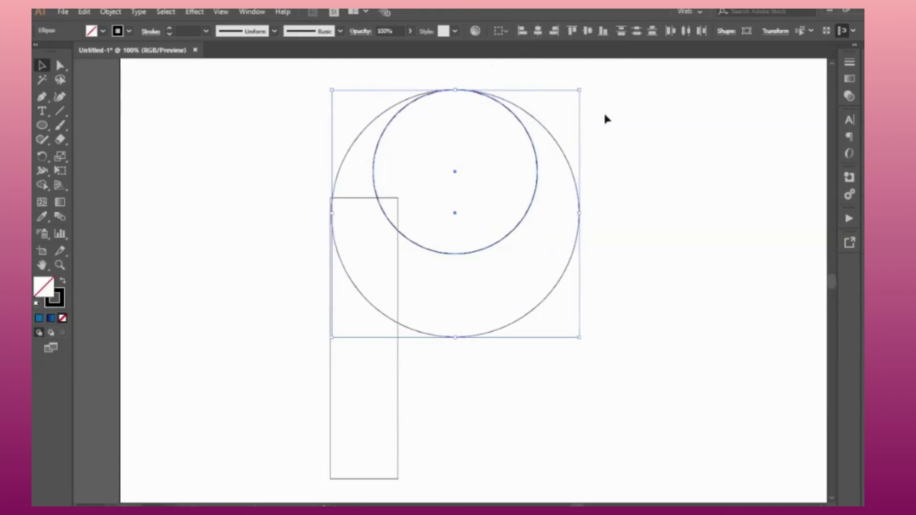
click(317, 250)
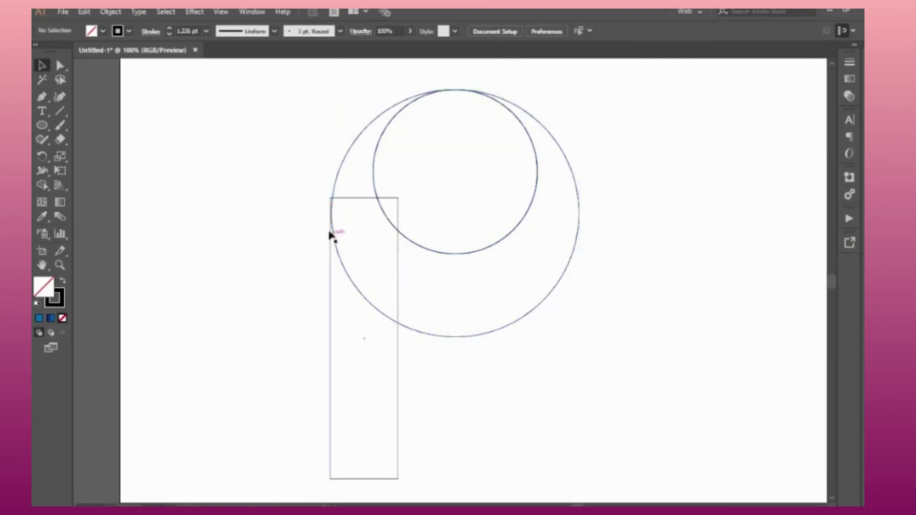
click(330, 257)
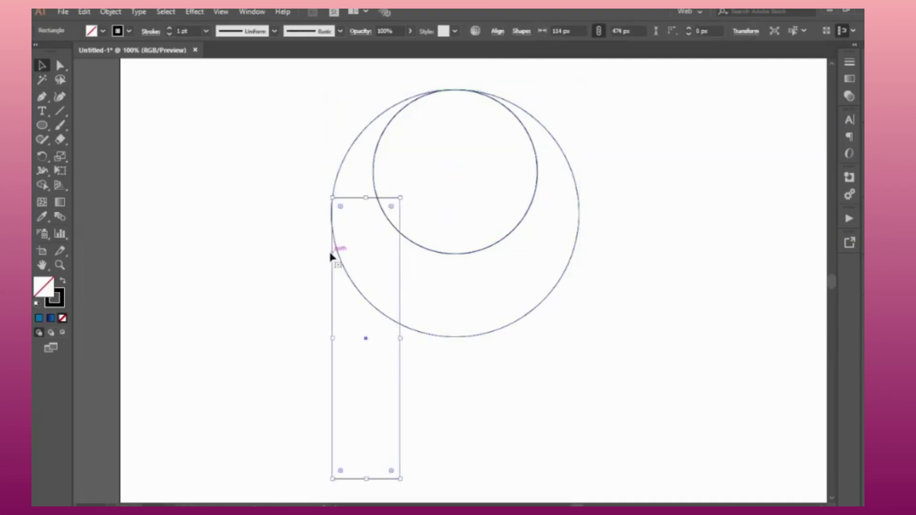
click(213, 253)
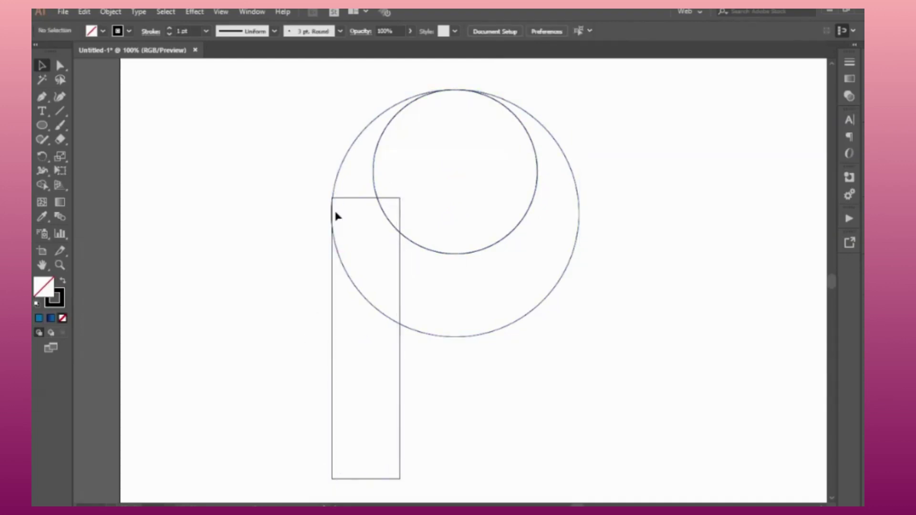
Draw a third circle about 147 px in diameter and place it inside the second circle, near its lower edge.
click(42, 125)
drag(205, 176, 253, 263)
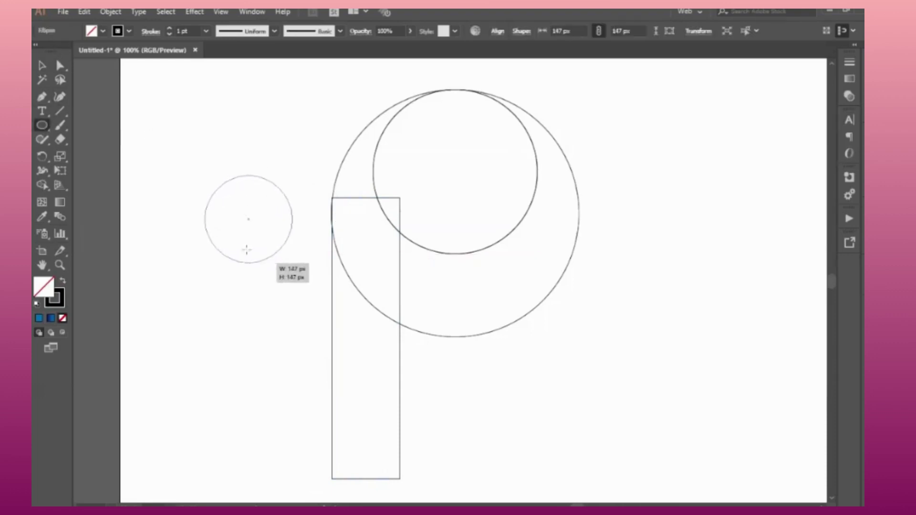
drag(249, 220, 455, 214)
click(42, 65)
drag(213, 102, 631, 437)
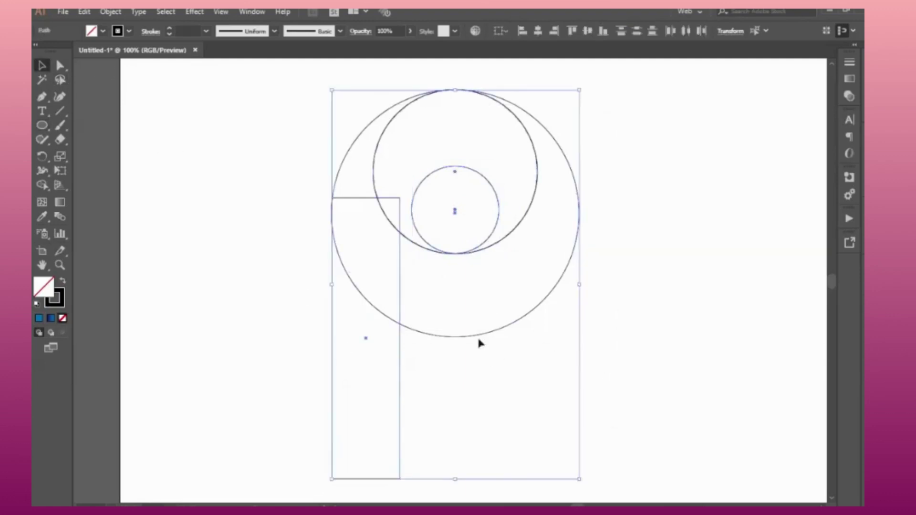
click(42, 186)
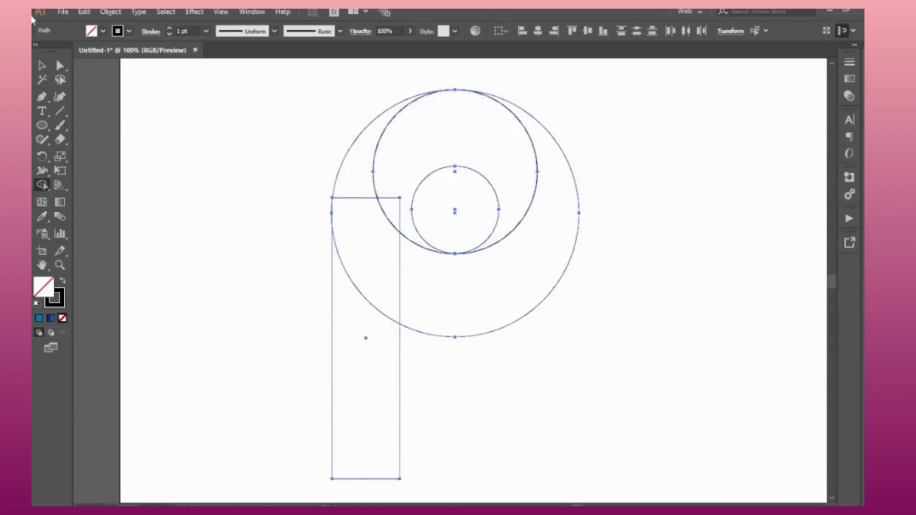
click(43, 66)
click(220, 165)
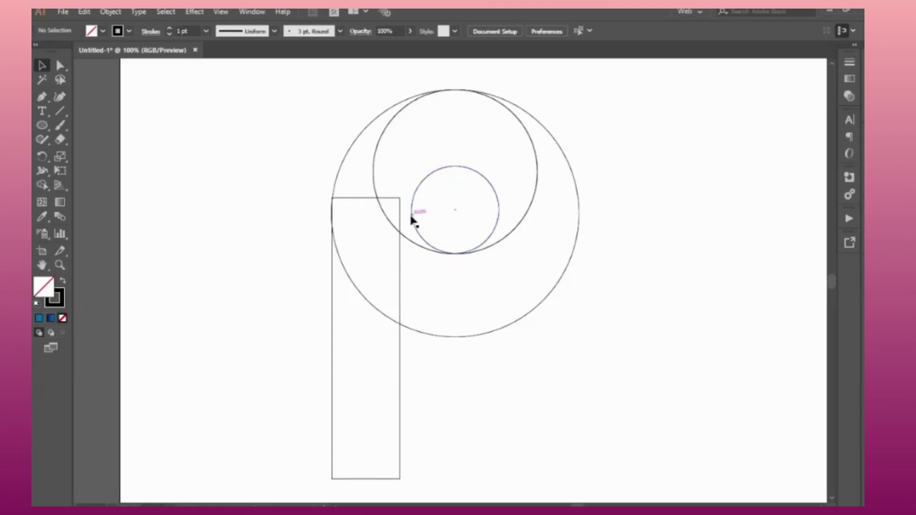
Move the smallest circle against the rectangle's right edge, enlarge it to about 153 px, and nudge it slightly up.
drag(411, 216, 400, 217)
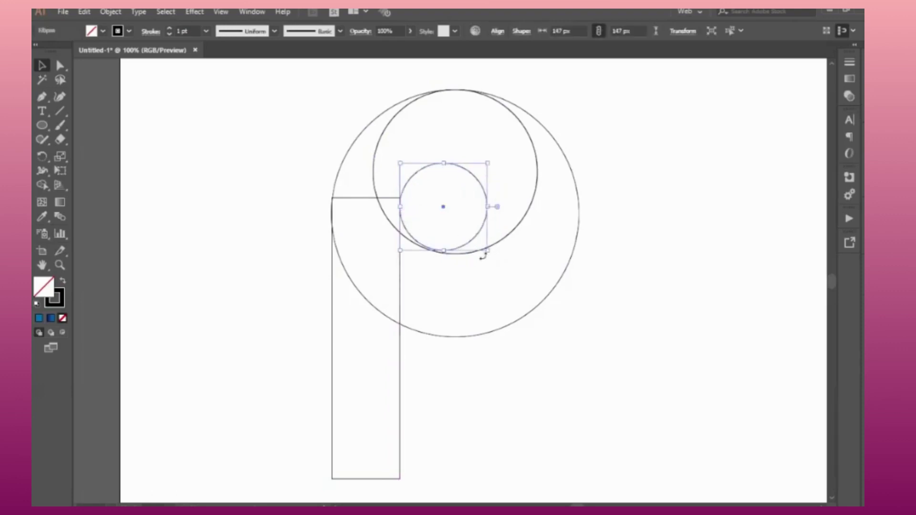
drag(488, 250, 490, 254)
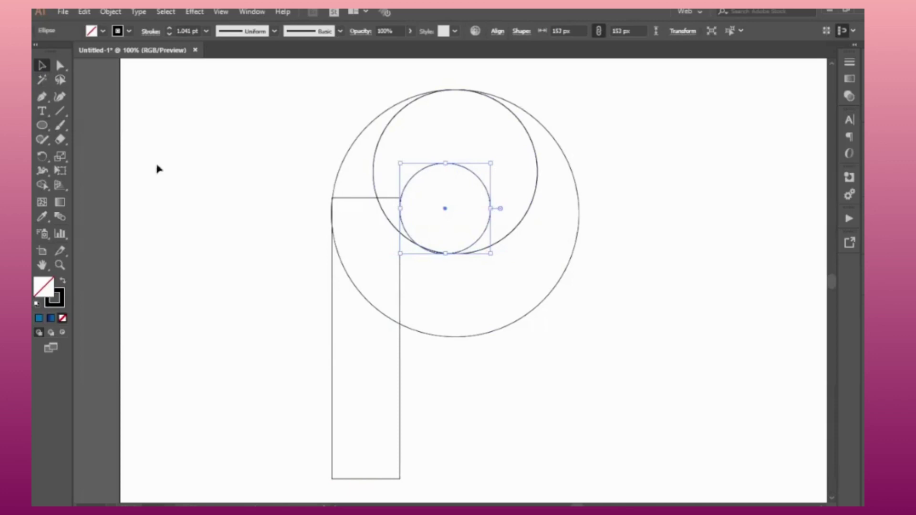
click(253, 161)
click(458, 166)
drag(457, 166, 457, 165)
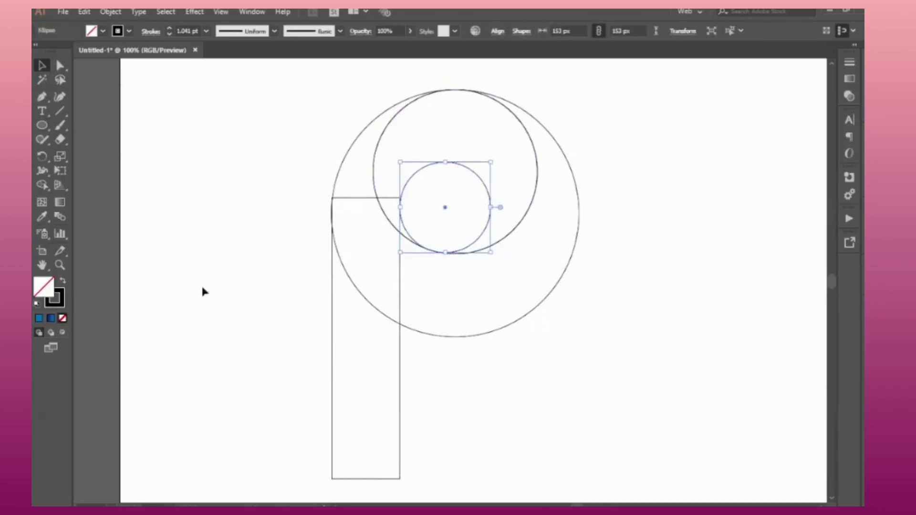
Select all shapes and merge the rectangle with the upper circle regions around the smallest circle using Shape Builder.
drag(234, 135, 531, 372)
click(42, 186)
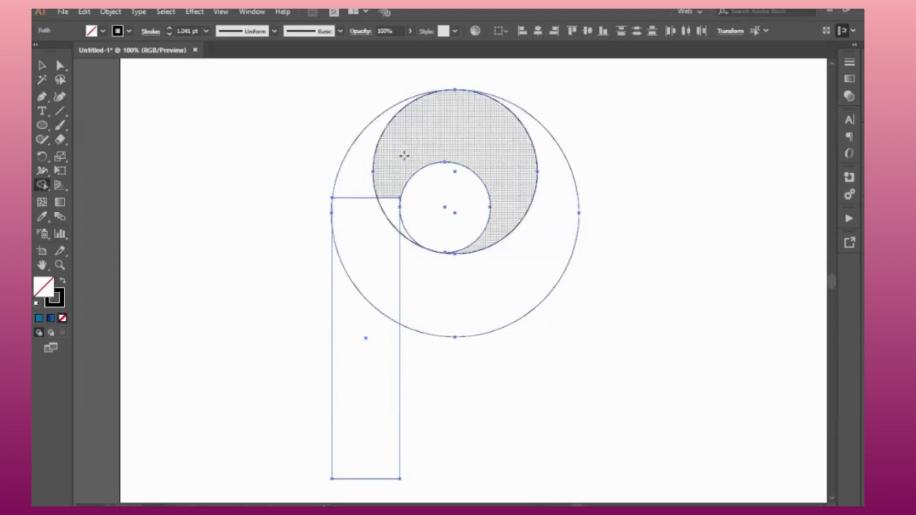
mouse_move(361, 419)
mouse_down()
mouse_move(349, 244)
mouse_move(357, 189)
mouse_move(367, 180)
mouse_move(387, 207)
mouse_up()
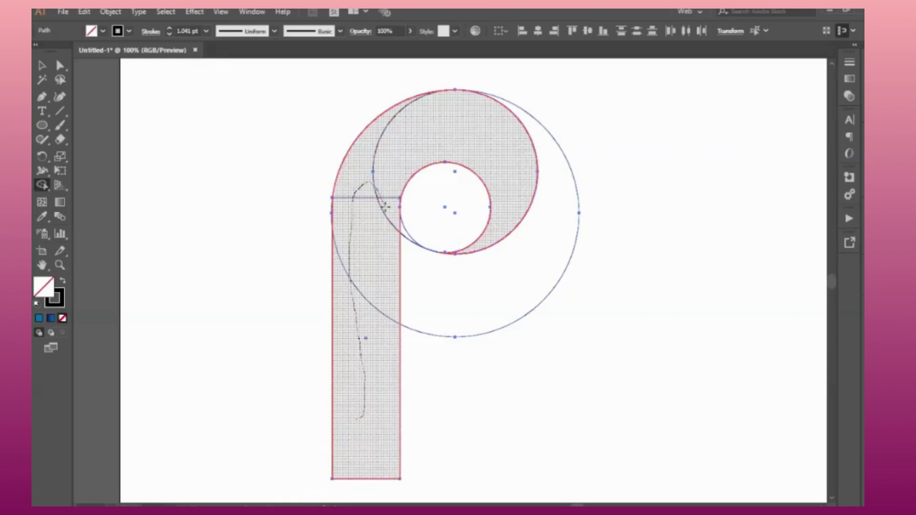
drag(373, 209, 373, 210)
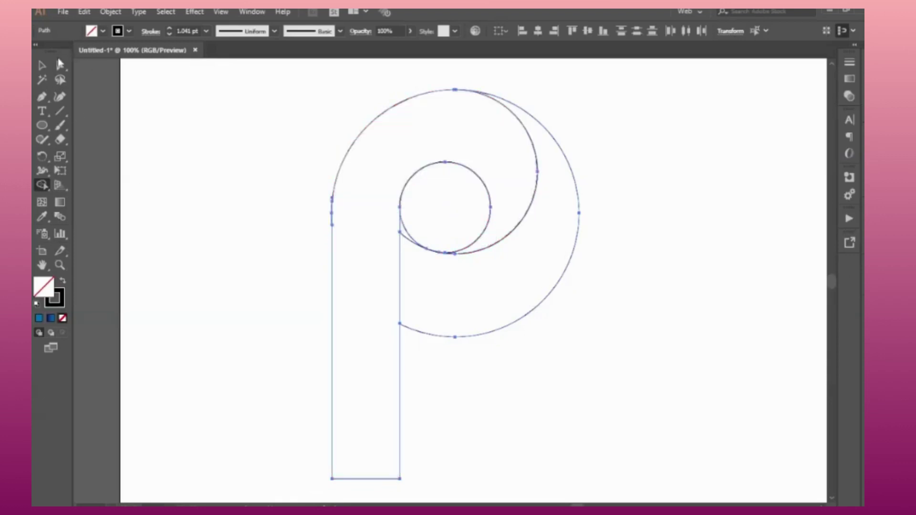
Merge the sliver beside the stem with the large outer crescent using Shape Builder, and deselect the artwork.
click(42, 65)
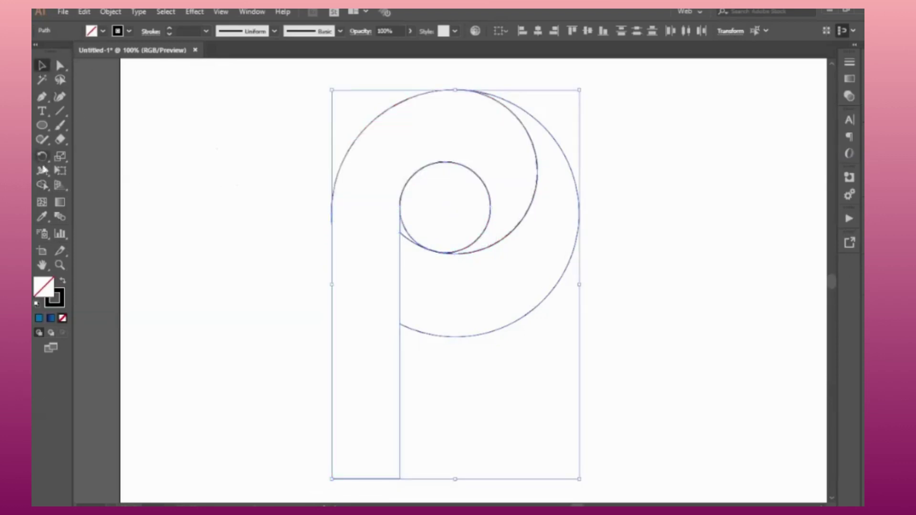
click(42, 185)
mouse_move(403, 234)
mouse_down()
mouse_move(409, 282)
mouse_move(507, 313)
mouse_move(498, 313)
mouse_up()
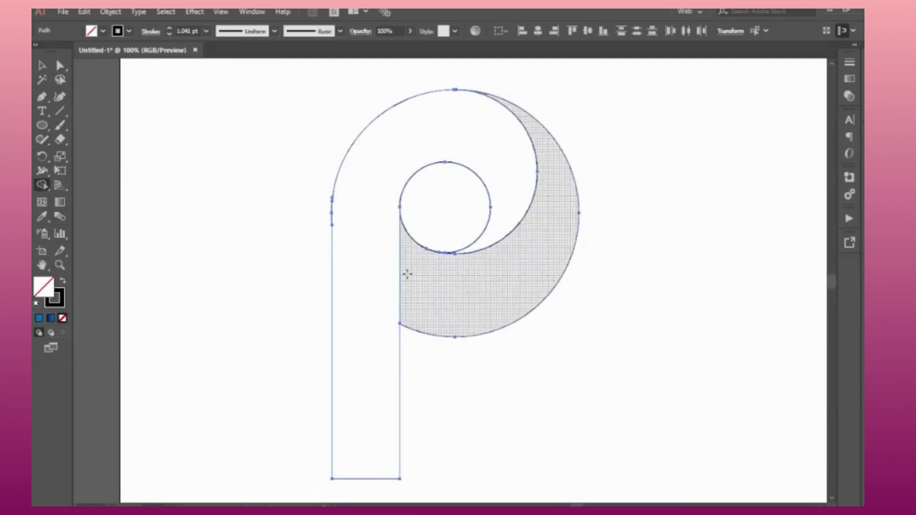
key(ctrl+minus)
key(ctrl+minus)
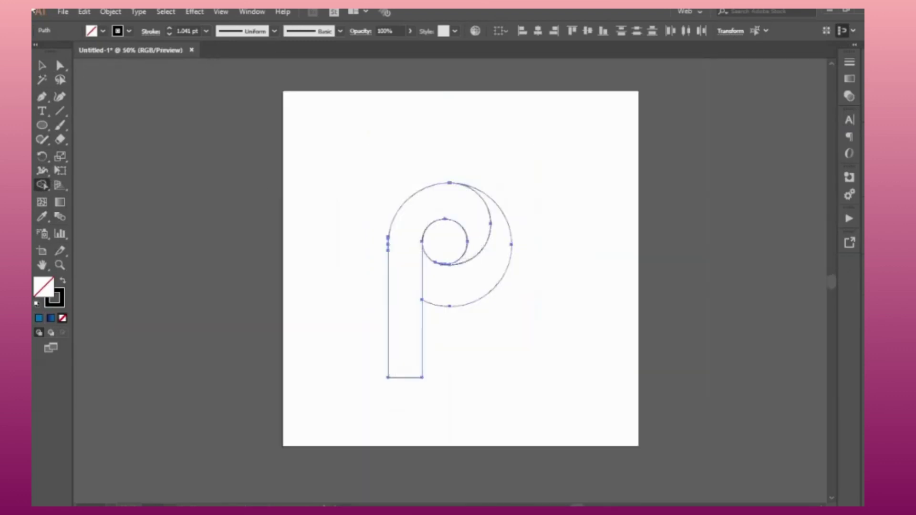
click(42, 65)
click(454, 387)
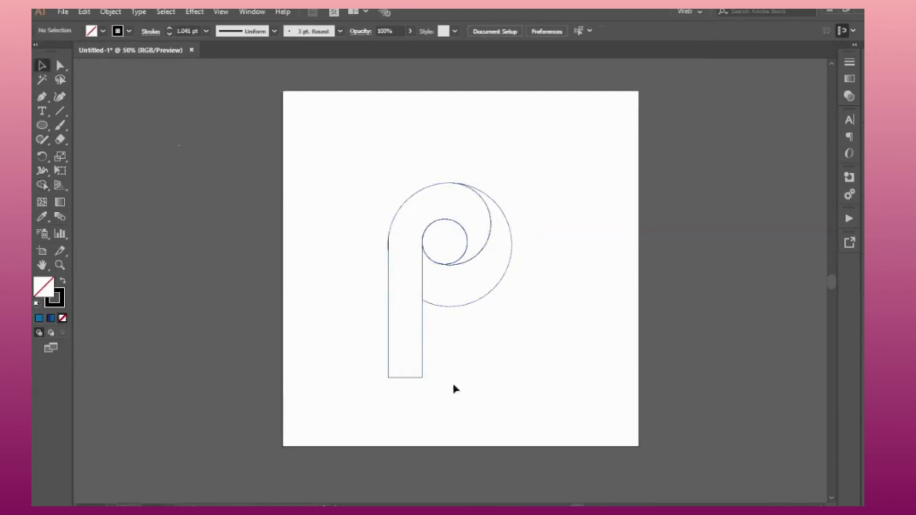
Round the lower right corner of the P's stem with a 114 px radius and deselect the artwork.
click(424, 379)
click(60, 65)
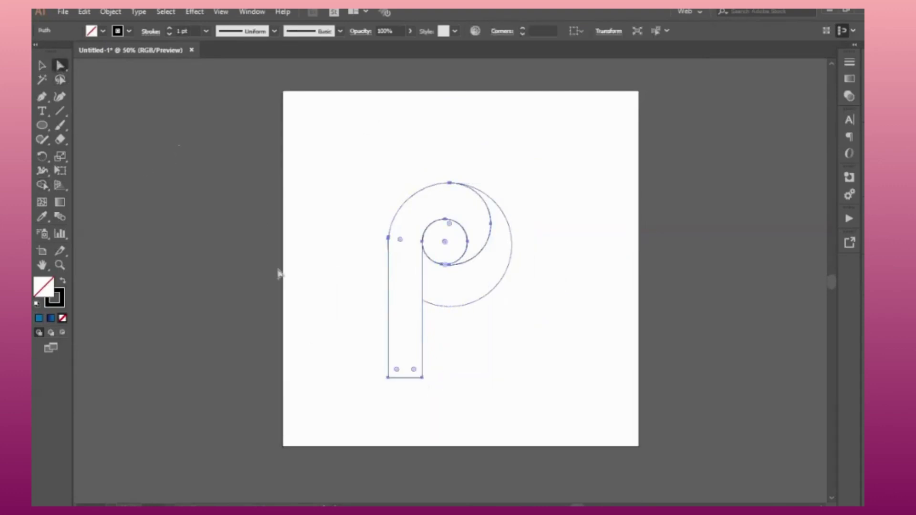
drag(415, 370, 213, 286)
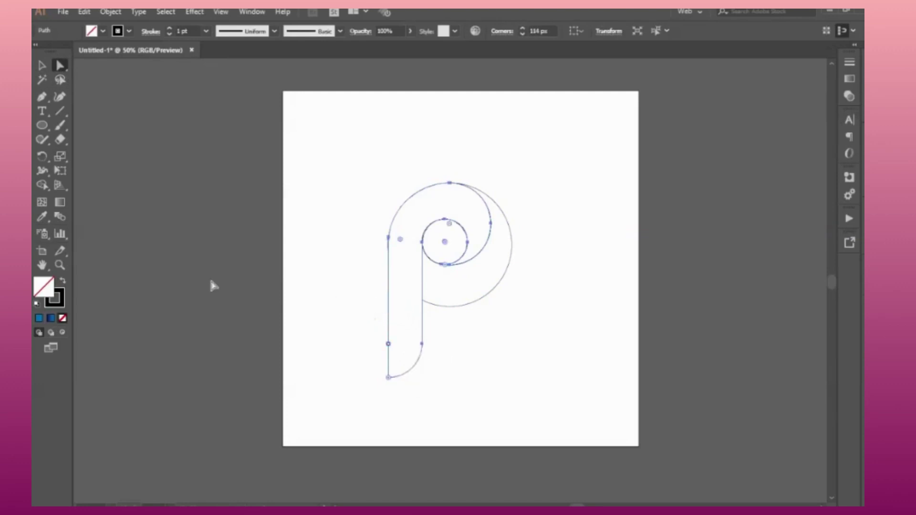
click(41, 65)
click(180, 173)
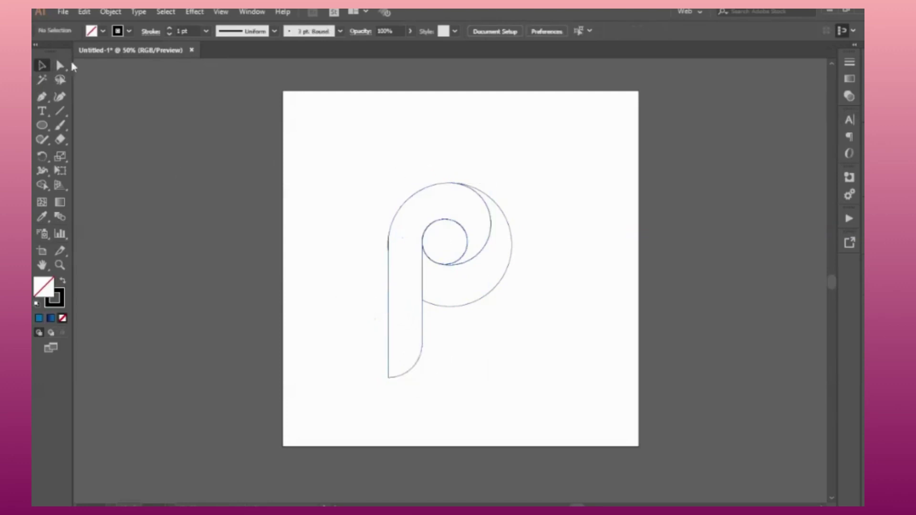
Fill the stem shape with a linear gradient from light blue to dark blue, placing the midpoint at about 55%.
click(424, 343)
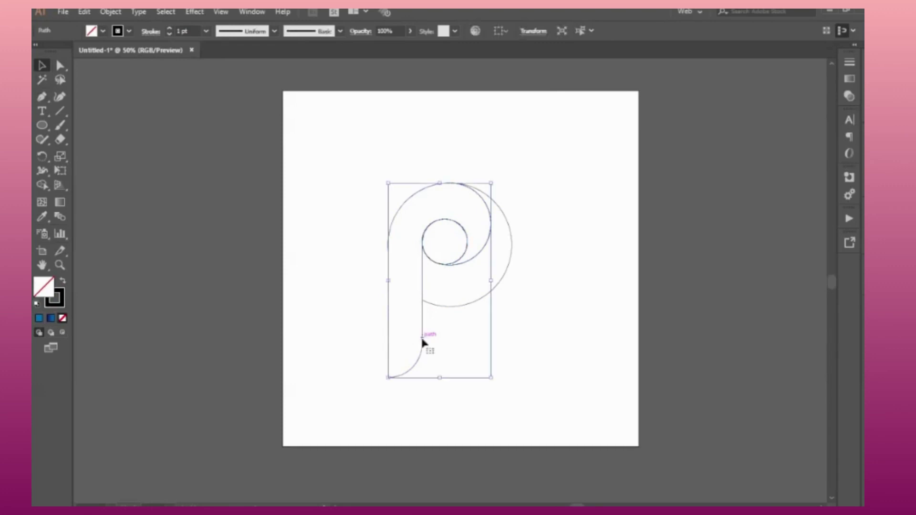
double_click(60, 202)
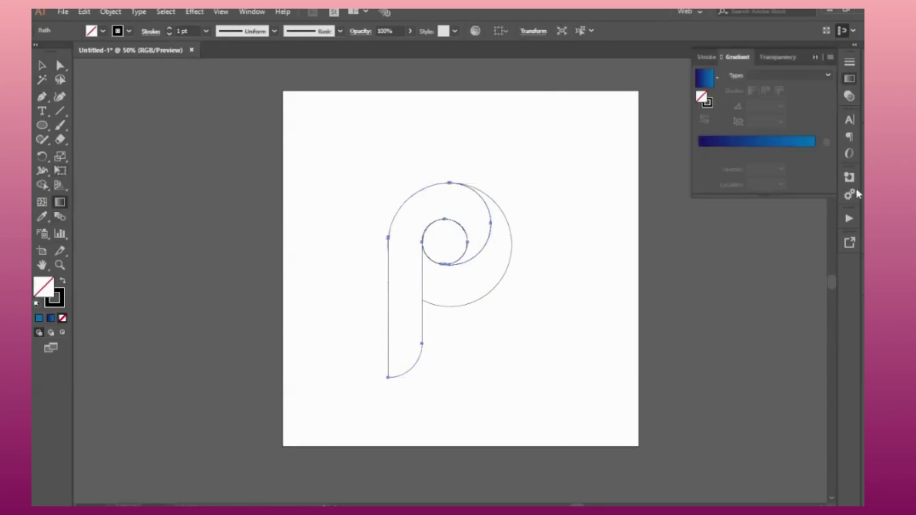
click(742, 141)
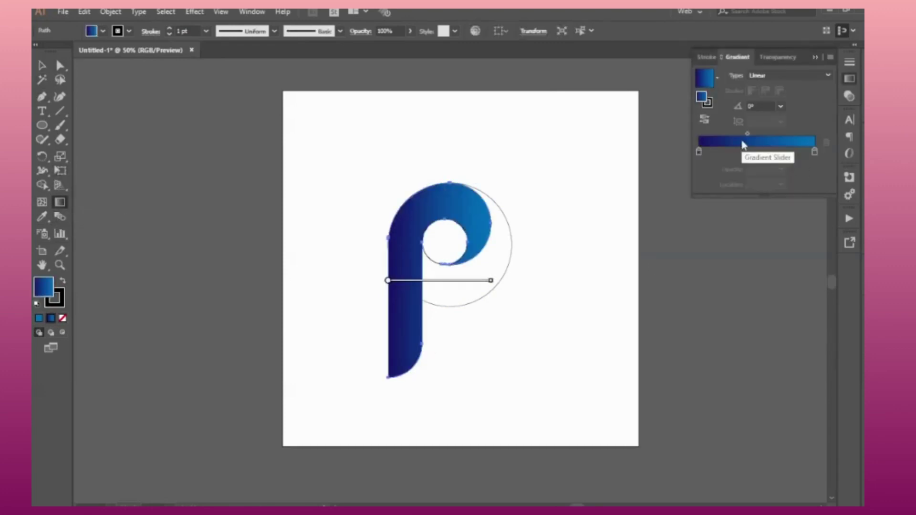
drag(748, 134, 699, 152)
click(699, 151)
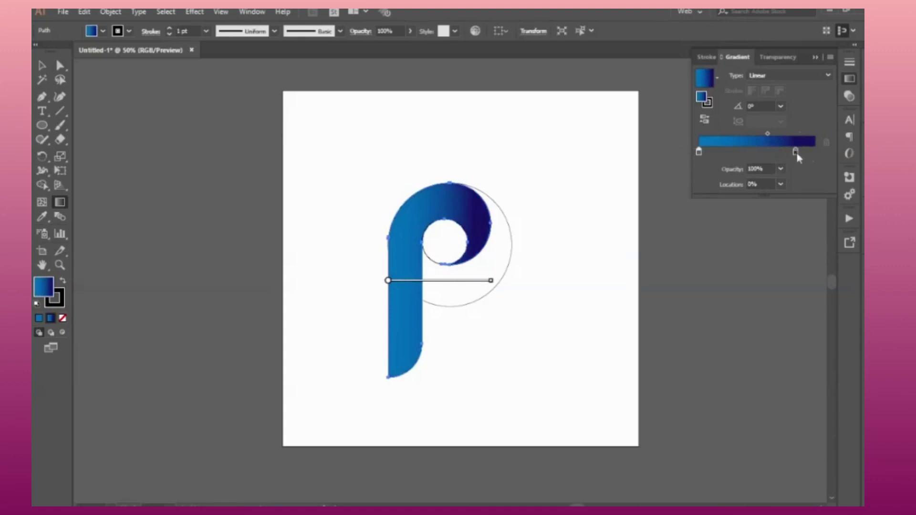
drag(795, 151, 815, 152)
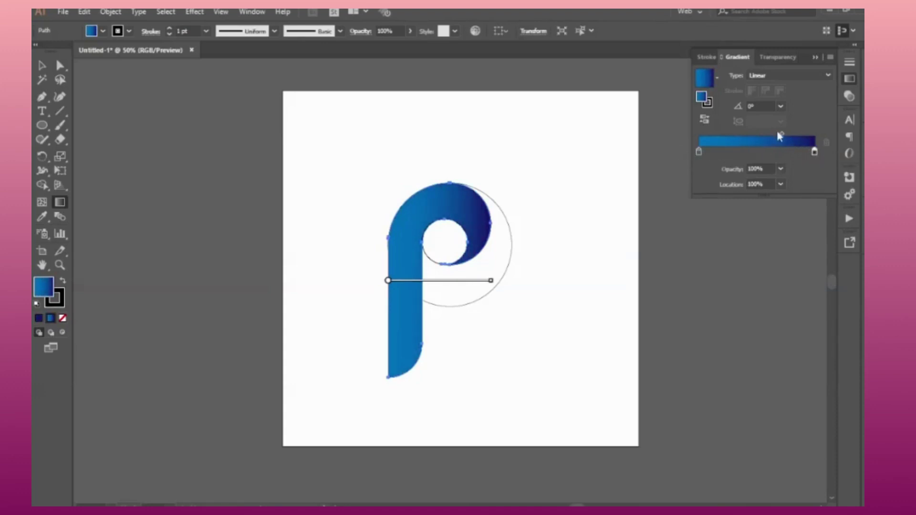
drag(781, 136, 764, 139)
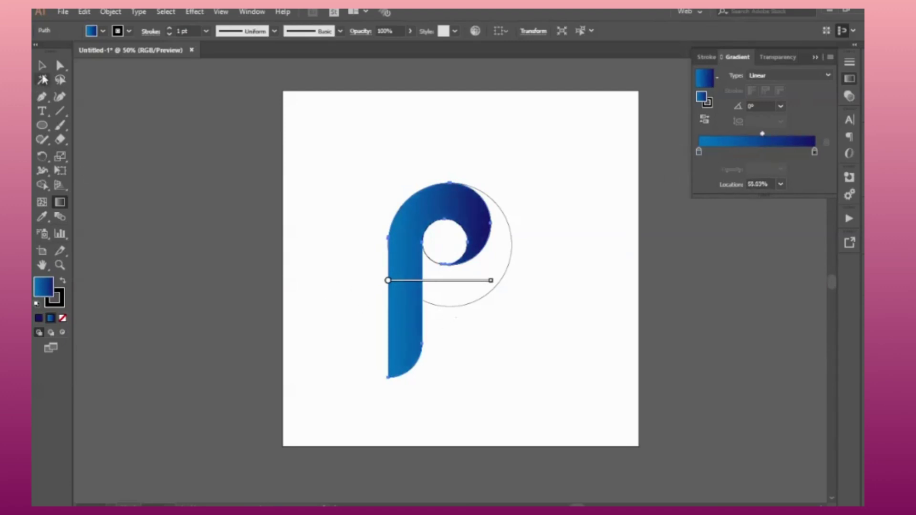
Fill the outer crescent with a linear gradient from dark blue to light blue, with the midpoint at about 45%.
key(v)
click(463, 305)
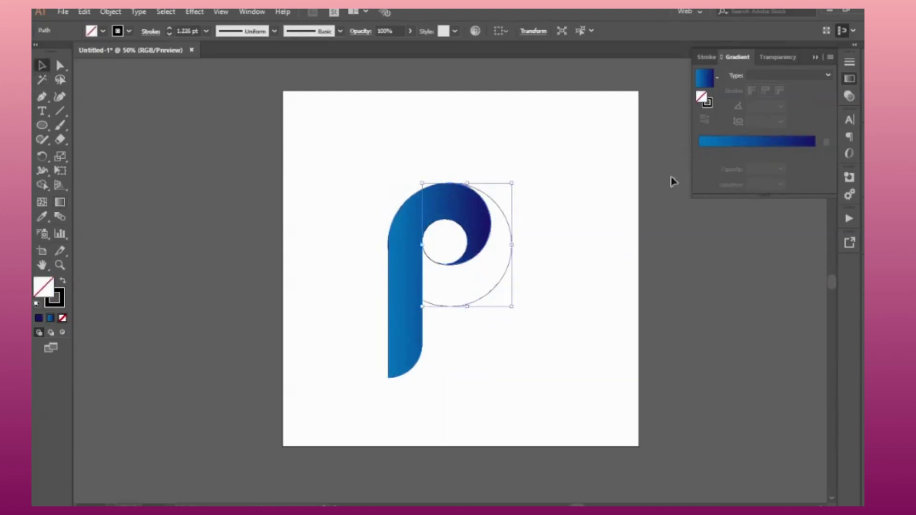
click(745, 145)
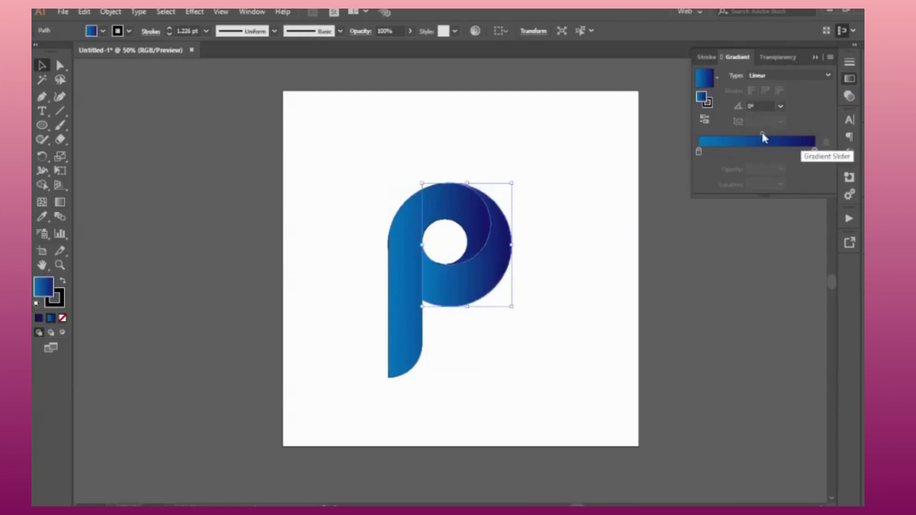
drag(763, 136, 698, 150)
drag(787, 152, 814, 152)
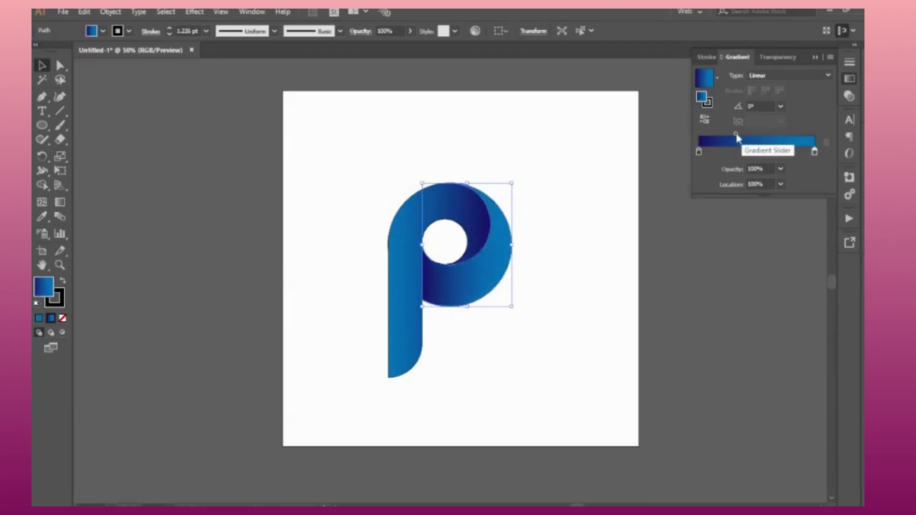
drag(735, 134, 753, 134)
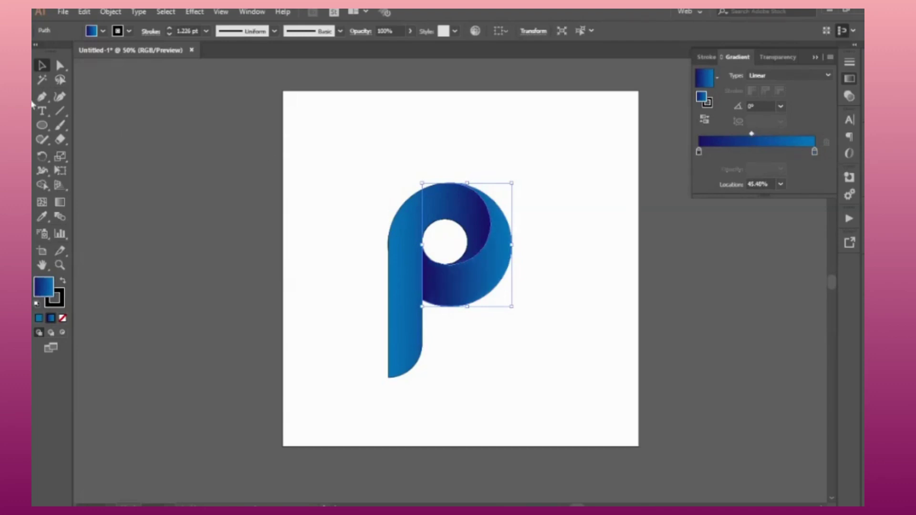
click(296, 281)
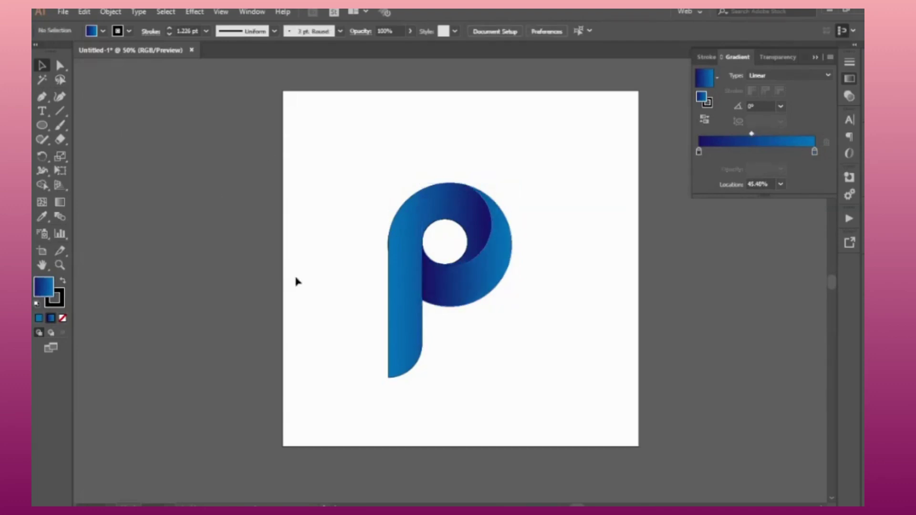
Remove the black stroke from both shapes of the P and deselect them.
drag(317, 144, 444, 326)
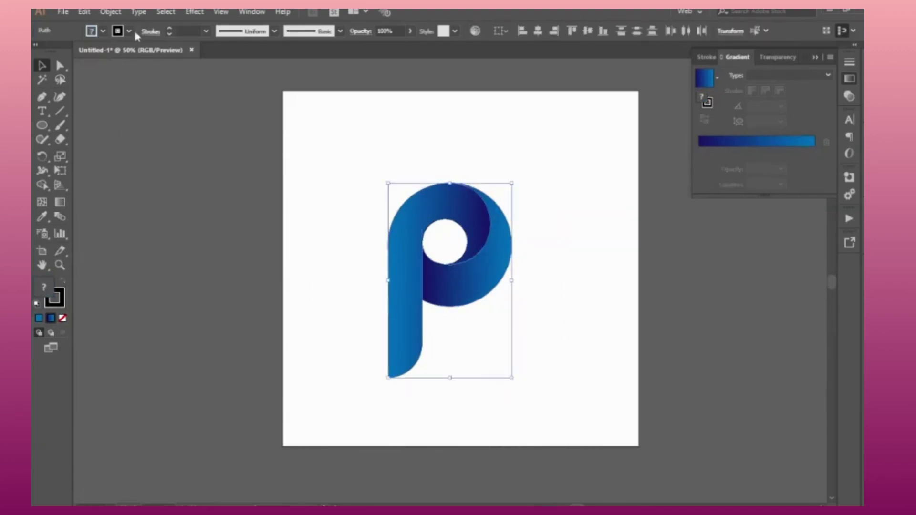
click(129, 31)
click(38, 51)
click(159, 237)
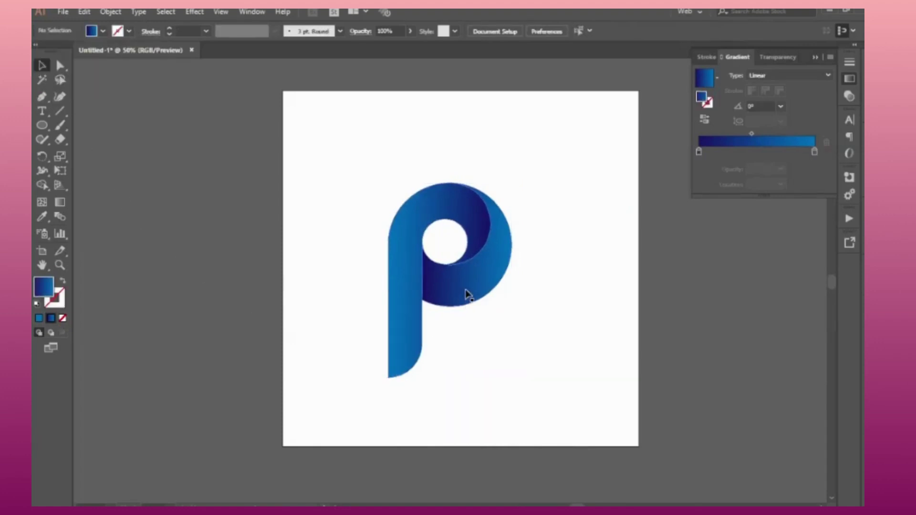
Shift the stem shape's gradient midpoint to about 45% and deselect it.
click(412, 352)
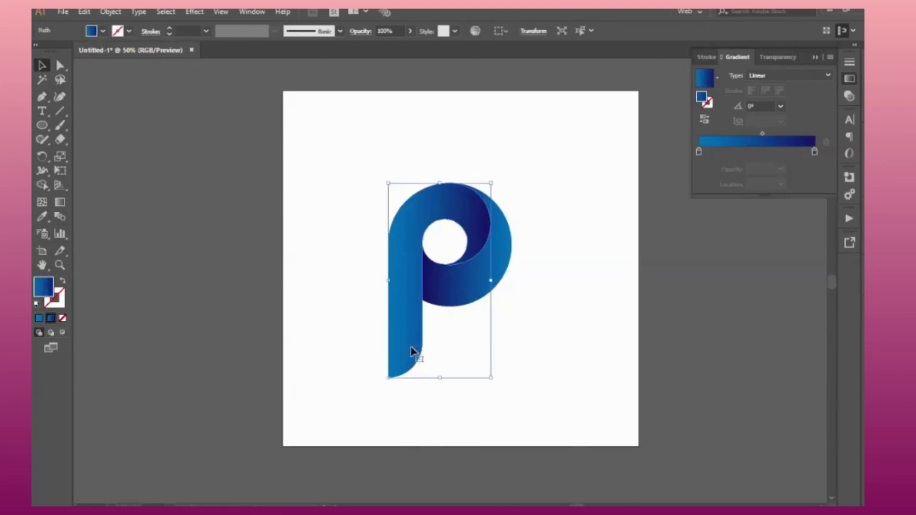
click(761, 133)
drag(757, 135, 754, 135)
click(605, 260)
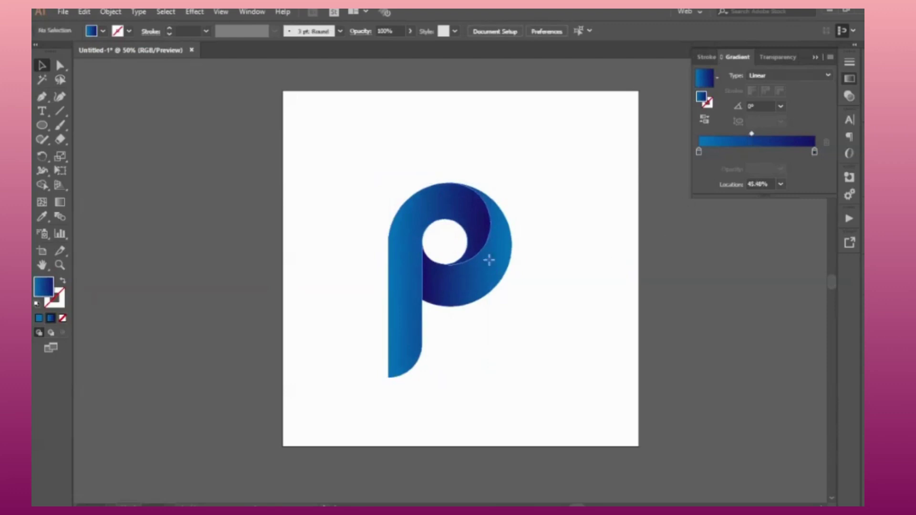
Shift the outer crescent's gradient midpoint to about 57% and deselect it.
click(487, 260)
drag(752, 134, 766, 135)
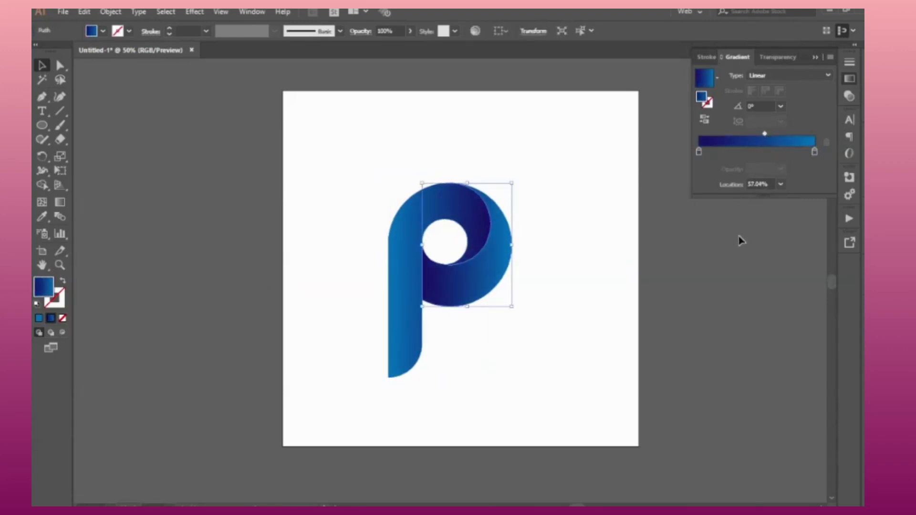
click(619, 306)
scroll(617, 299, up, 1)
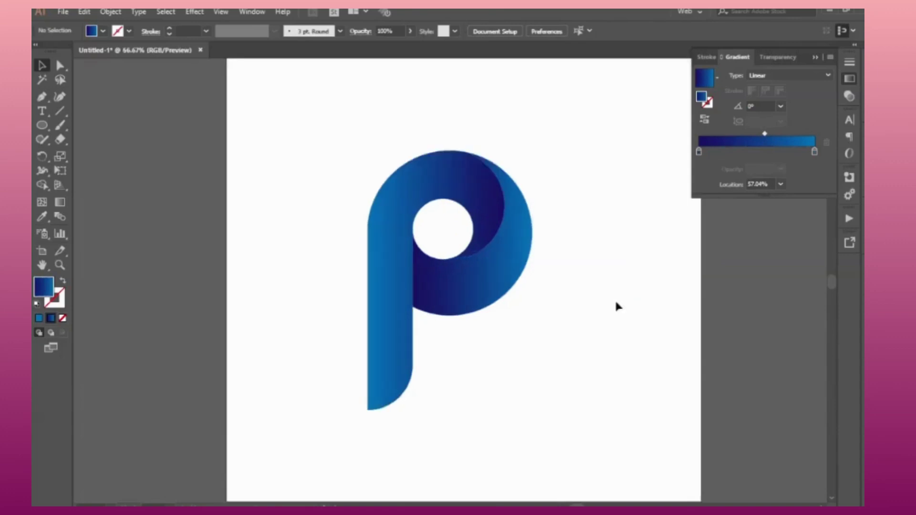
drag(562, 337, 568, 319)
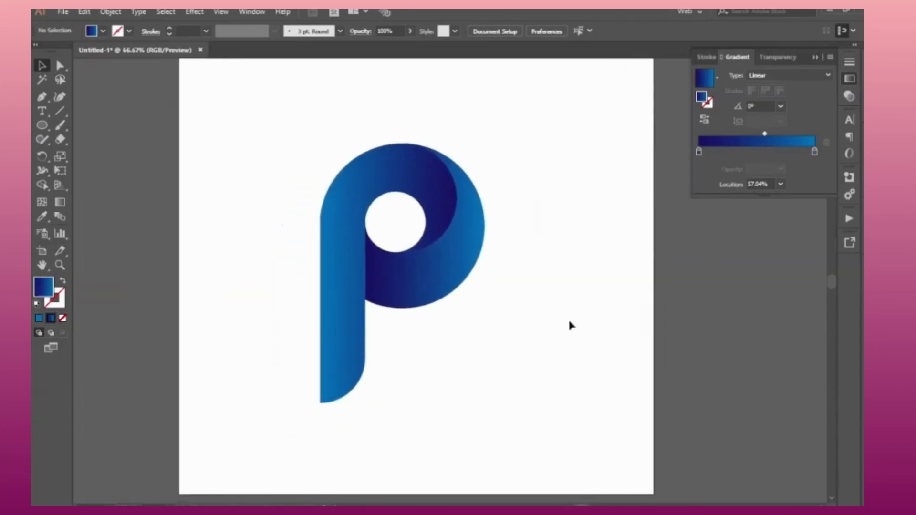
drag(204, 109, 521, 405)
right_click(451, 265)
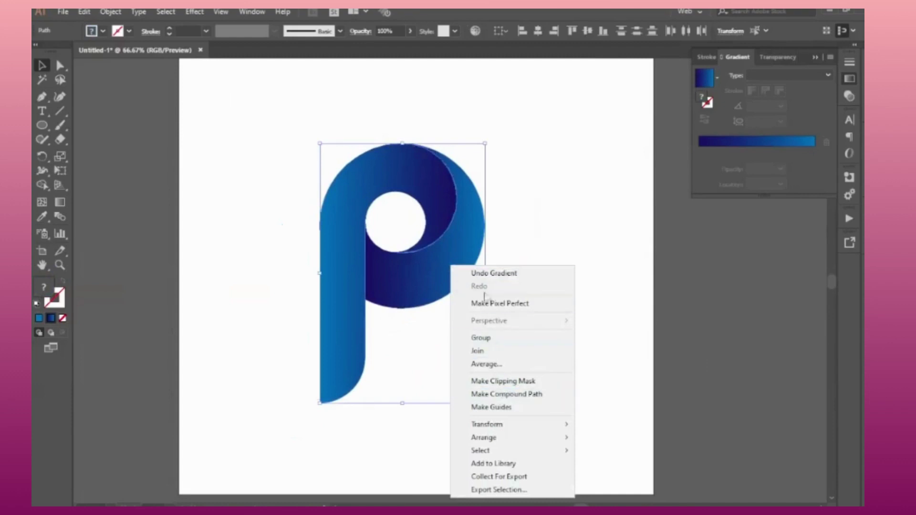
click(415, 353)
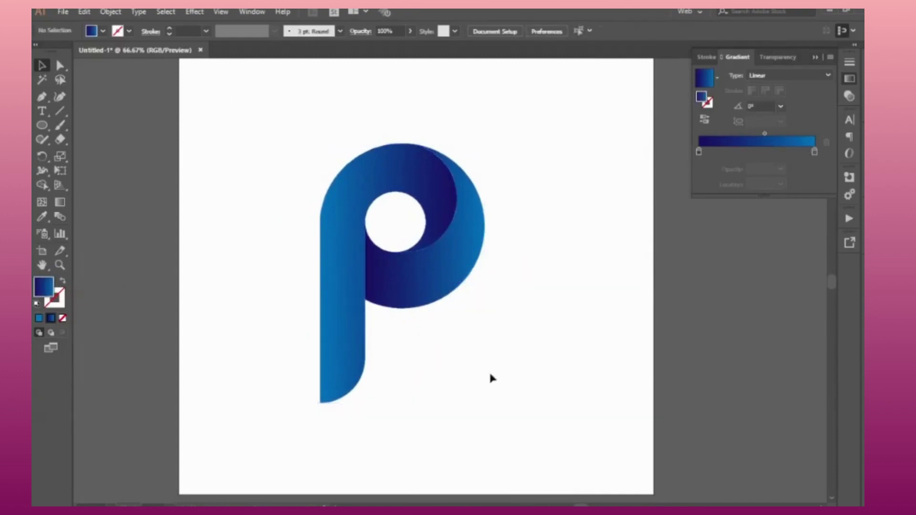
Move the whole P logo toward the artboard's lower right and place a duplicate of it in the artboard's upper left corner.
scroll(453, 324, down, 1)
drag(256, 133, 429, 348)
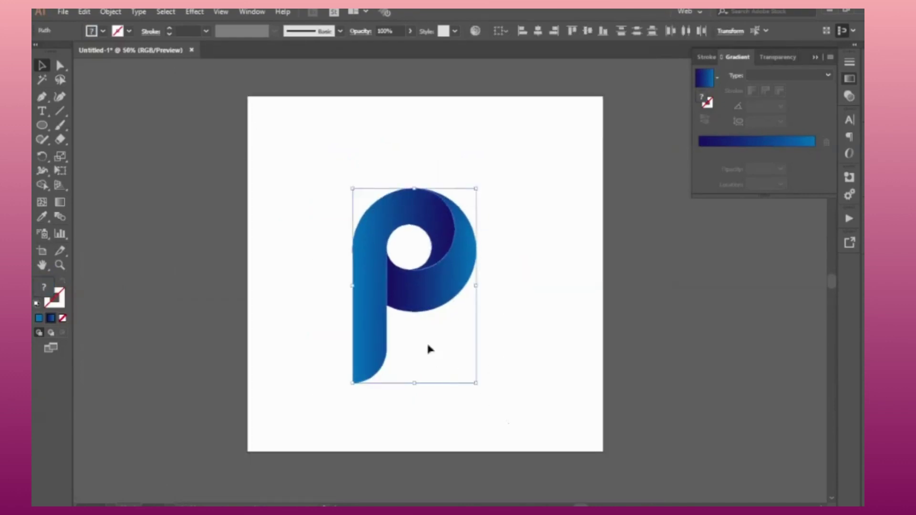
drag(395, 276, 271, 242)
drag(375, 218, 515, 329)
key(super)
click(432, 148)
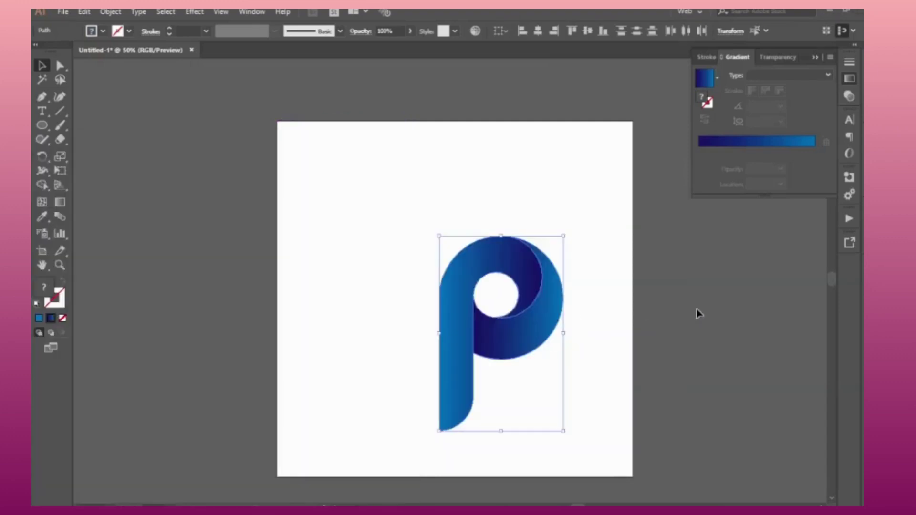
drag(451, 329, 303, 223)
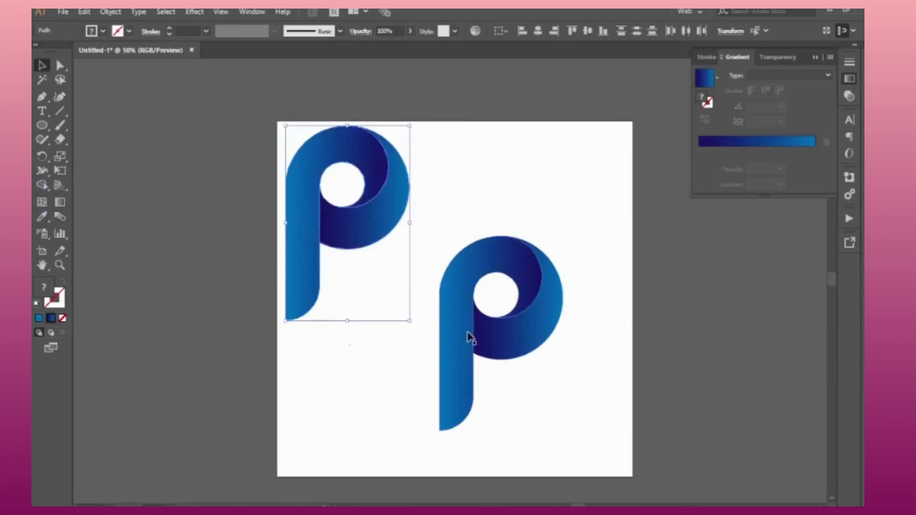
Recolour the lower P's stem gradient with orange at the start and red-orange at the end.
click(469, 337)
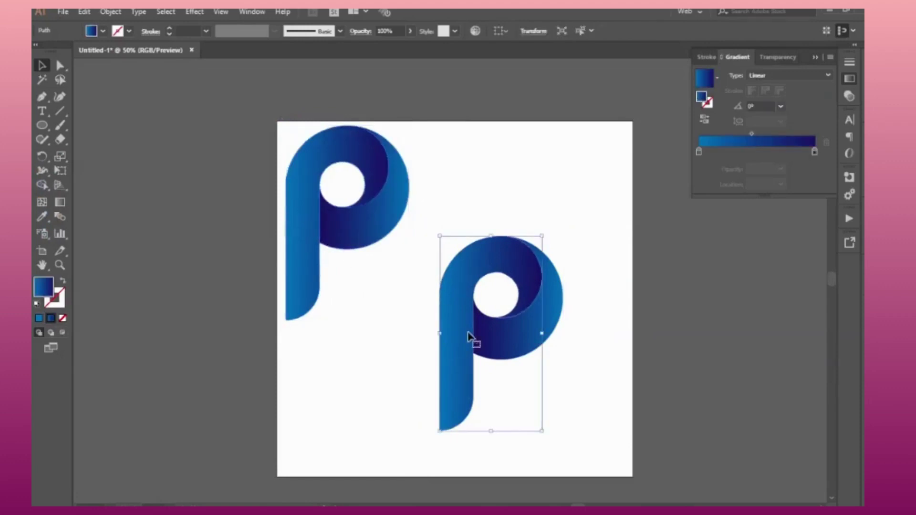
double_click(699, 152)
click(770, 190)
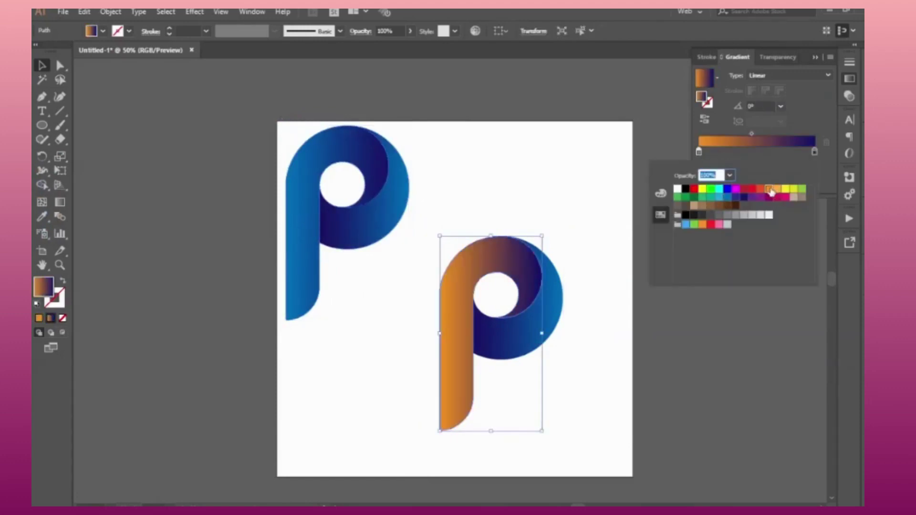
click(815, 152)
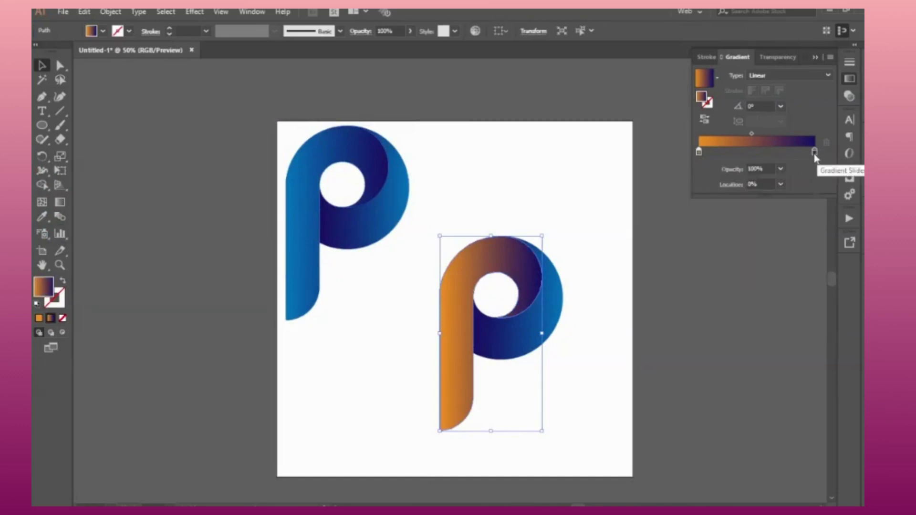
double_click(815, 152)
click(764, 190)
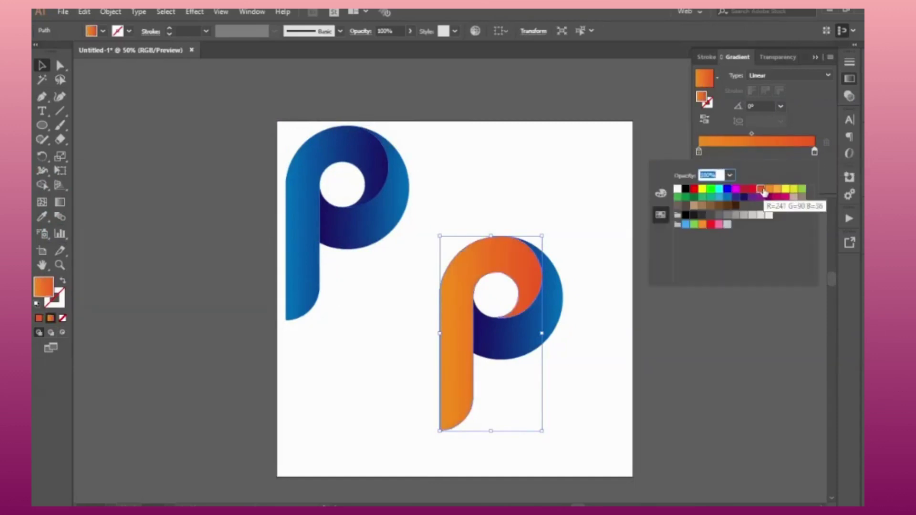
Shift the lower P's stem gradient midpoint to about 59% and change its start colour to a lighter orange.
click(766, 137)
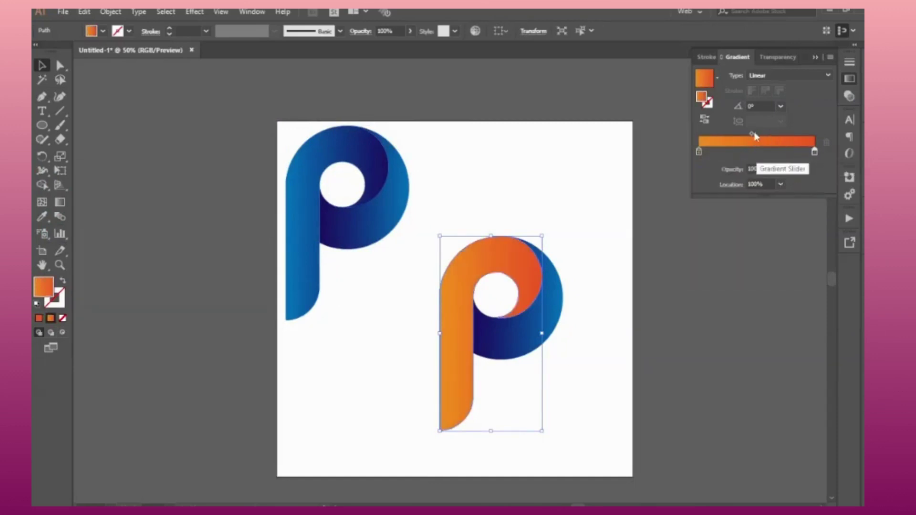
drag(755, 135, 768, 135)
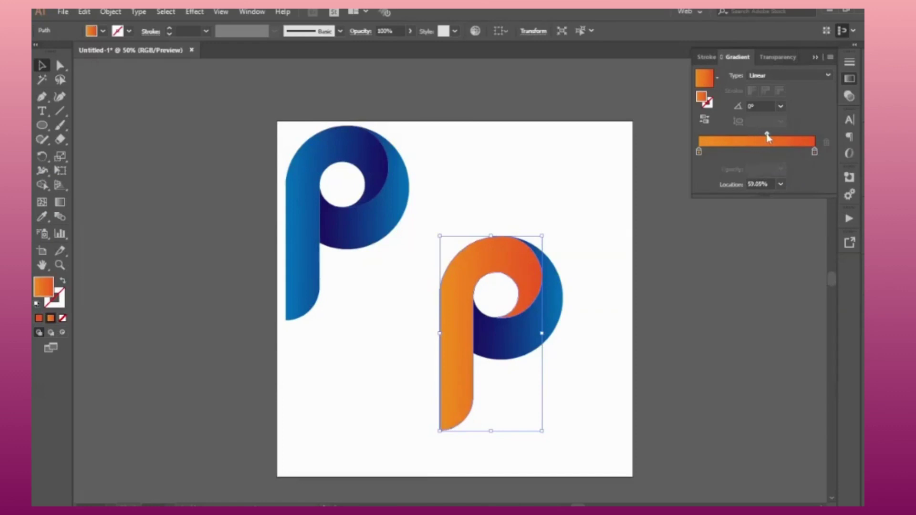
double_click(699, 151)
click(778, 189)
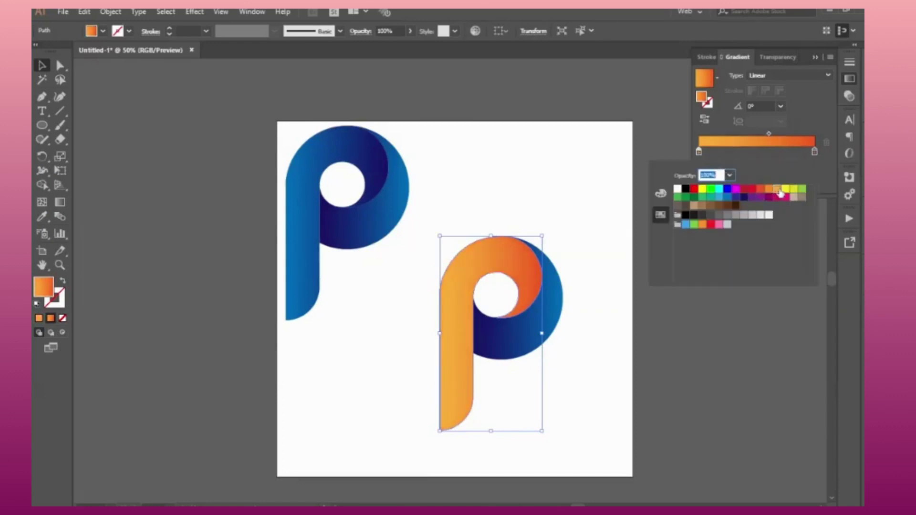
Recolour the lower P's outer crescent gradient with red-orange at the start and light orange at the end.
click(553, 331)
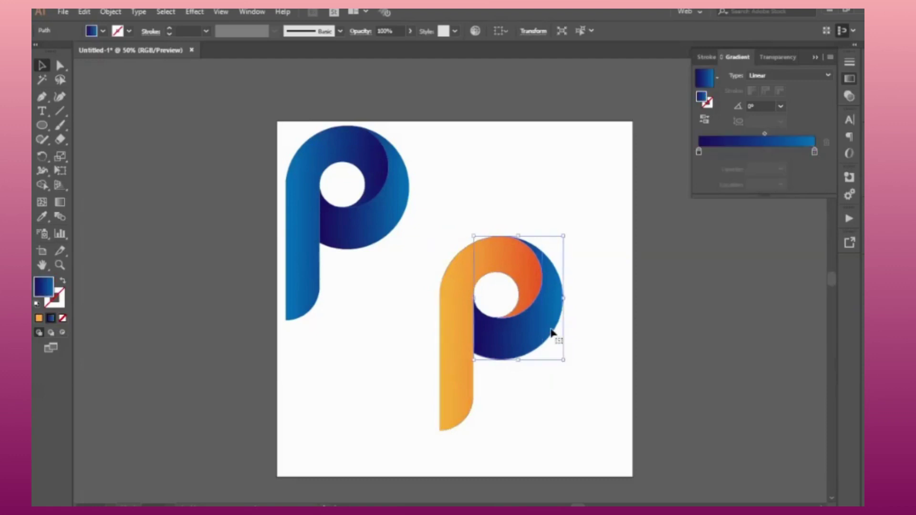
double_click(700, 152)
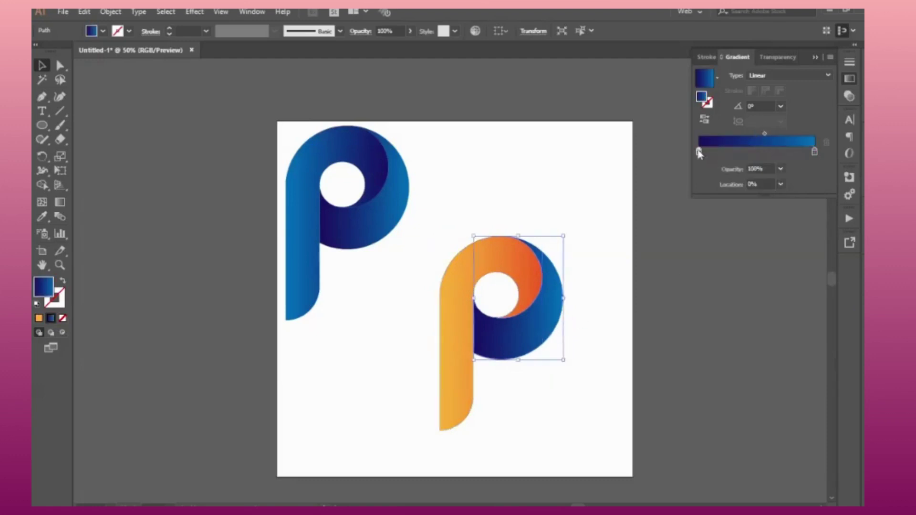
click(769, 190)
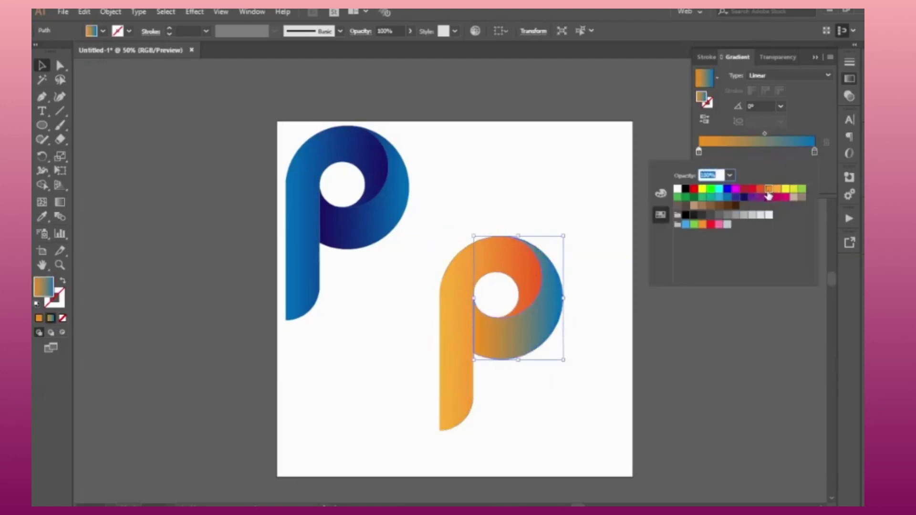
click(760, 189)
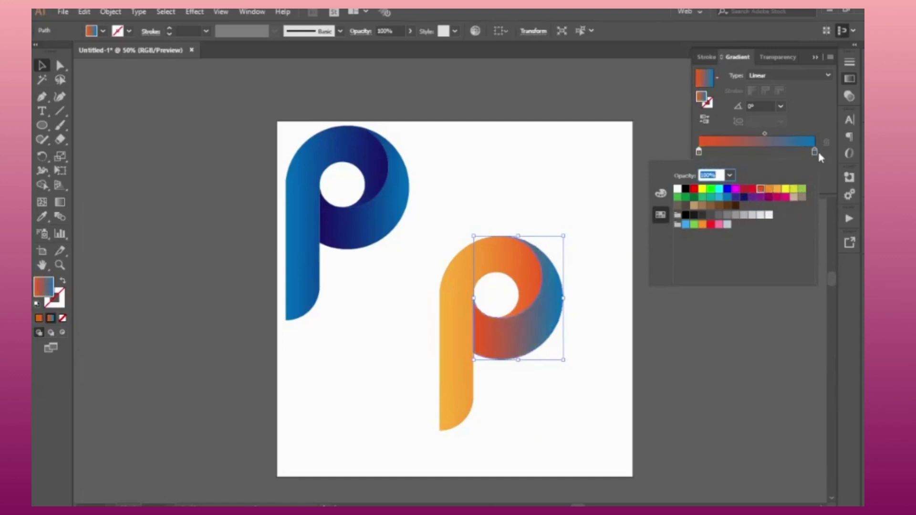
double_click(815, 152)
click(778, 190)
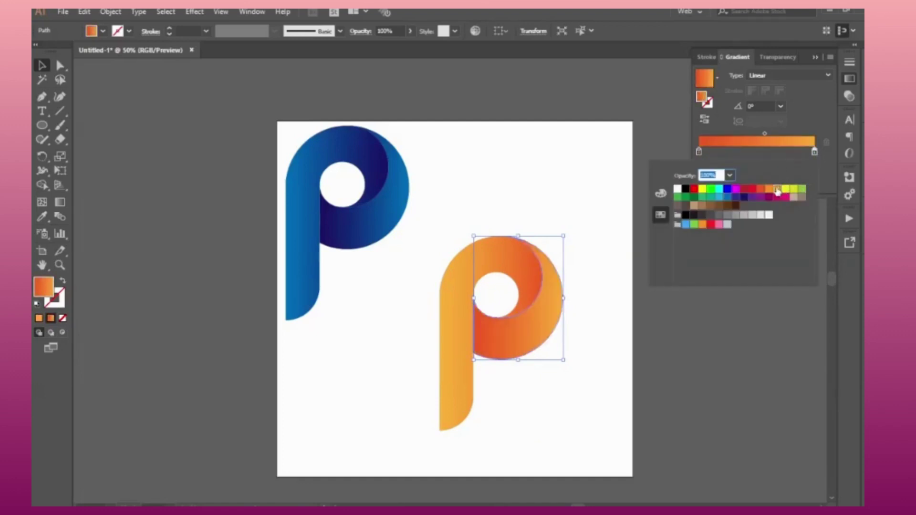
Shift the lower P's gradient midpoints to about 39% on the outer crescent and about 38% on the stem, leaving nothing selected.
click(765, 135)
drag(764, 136, 745, 135)
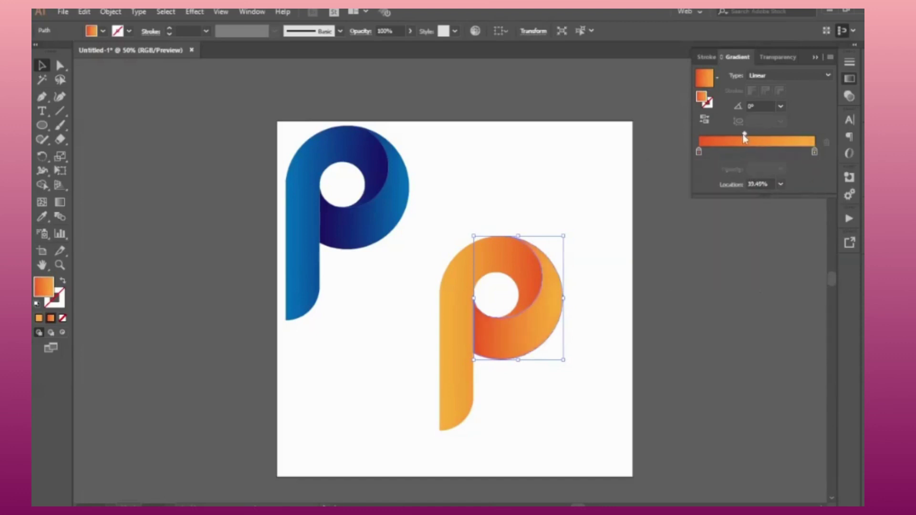
click(475, 390)
drag(769, 135, 743, 136)
click(746, 255)
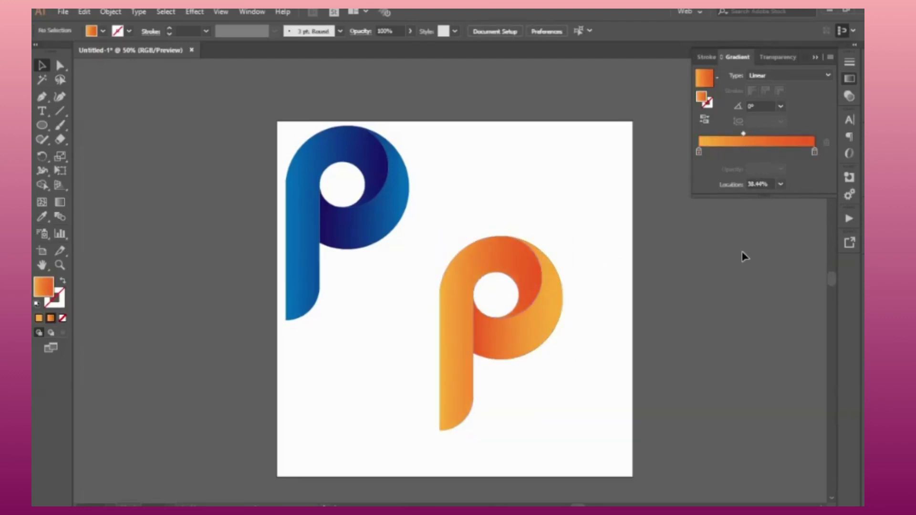
Move the whole blue P logo slightly down and inward from the artboard's upper left corner and deselect it.
drag(253, 115, 396, 333)
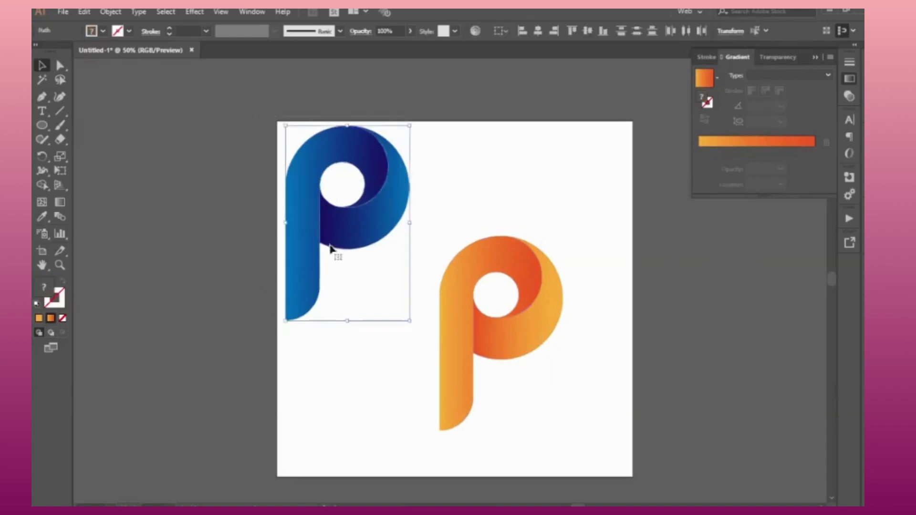
drag(317, 230, 355, 254)
click(415, 272)
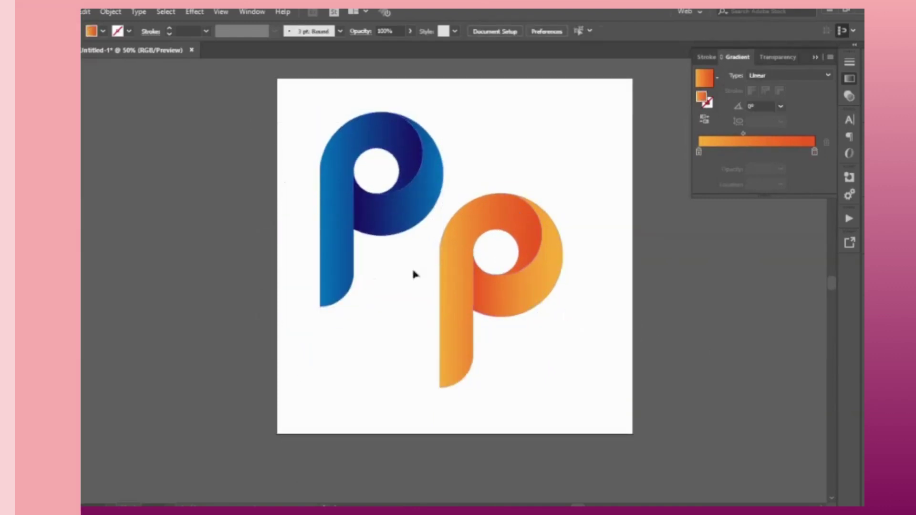